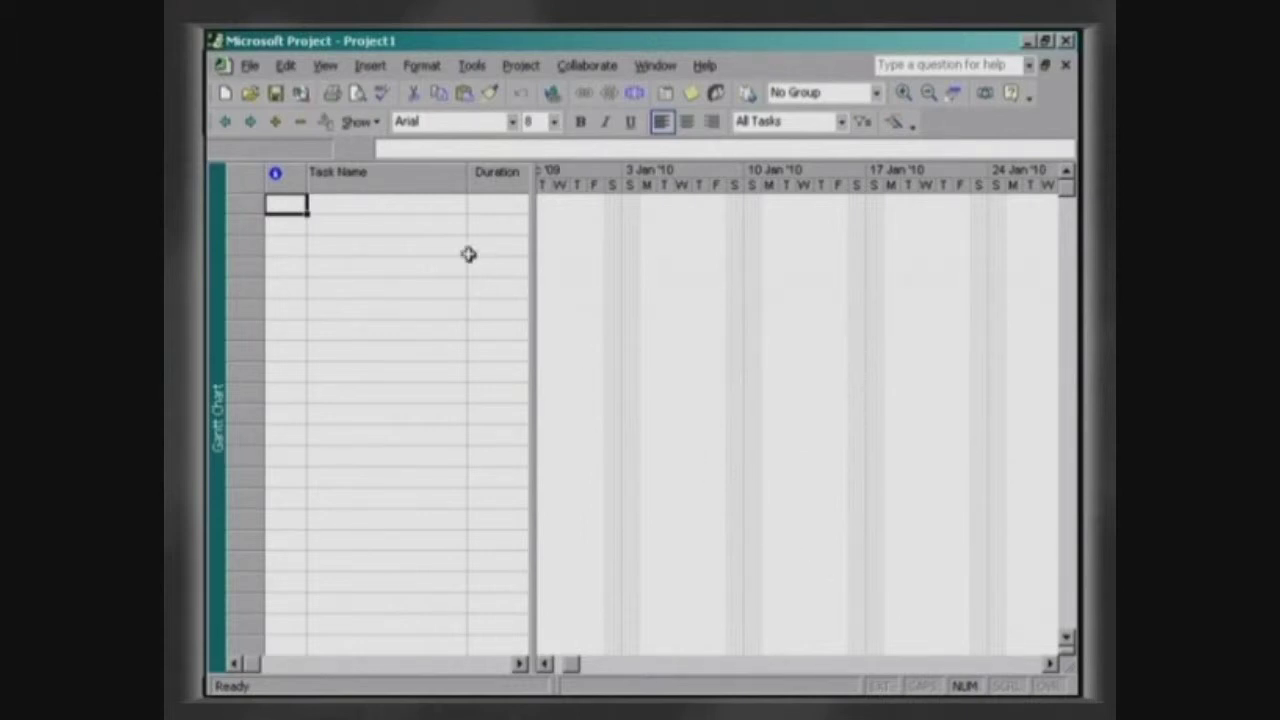
Step: Type SCRIPT, PRODUCTION and EDITION in capitals as tasks, then insert a blank row above PRODUCTION
left_click(425, 206)
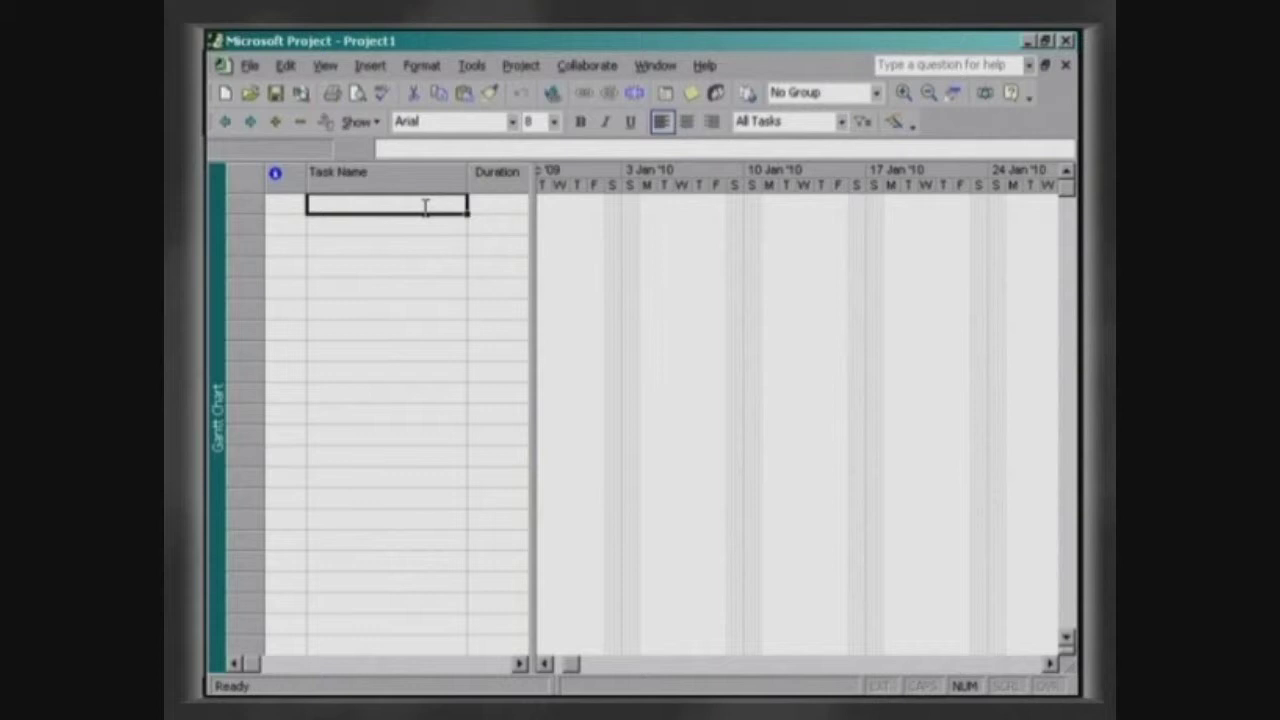
key("Caps_Lock")
type("SCRI")
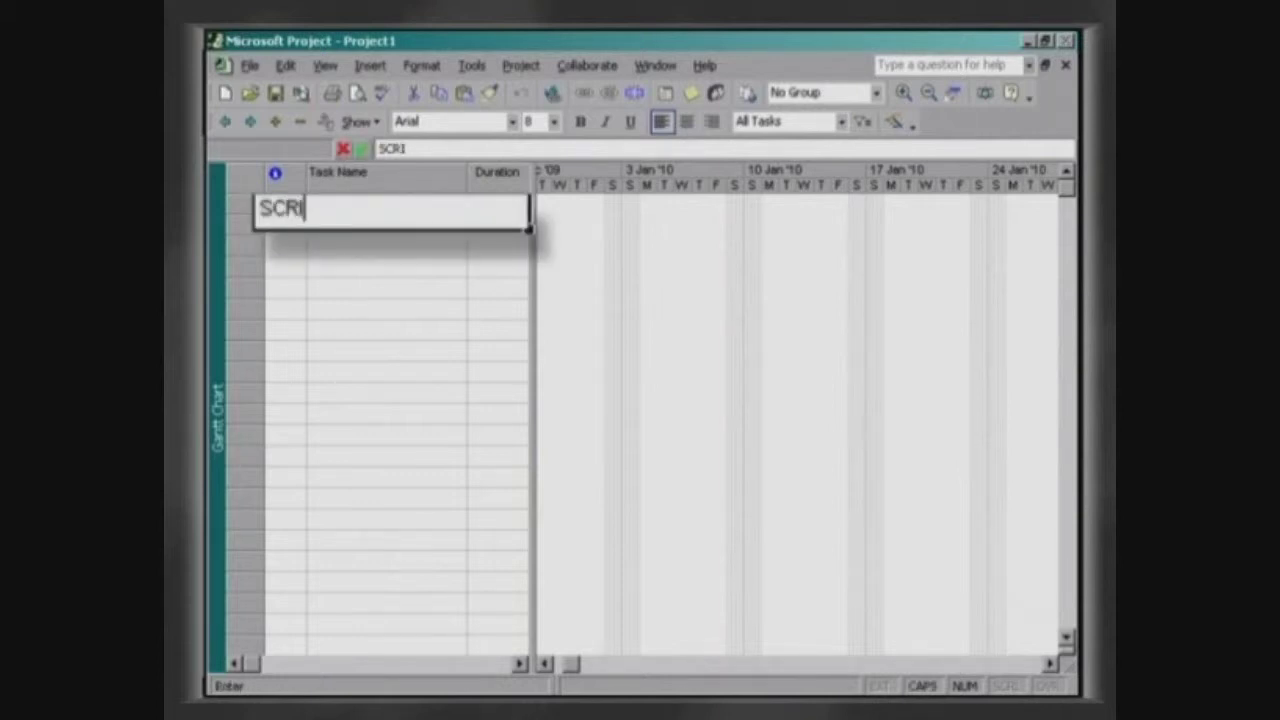
type("PT")
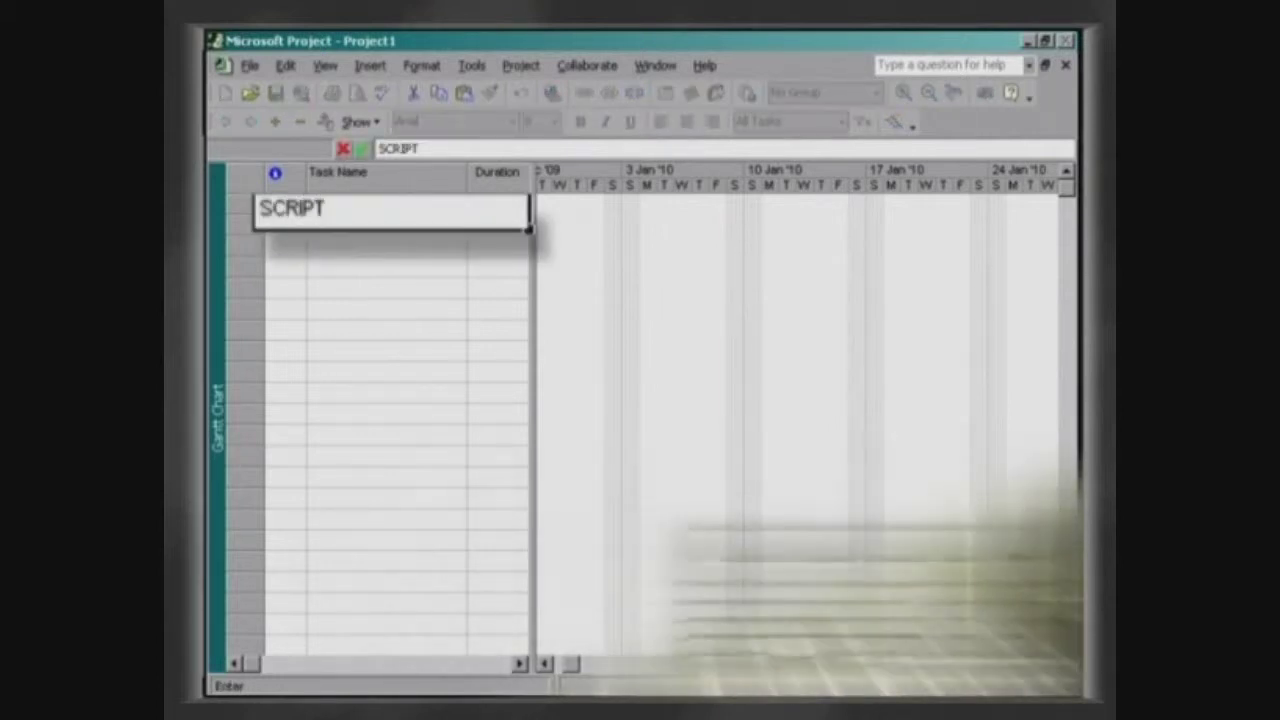
key("Return")
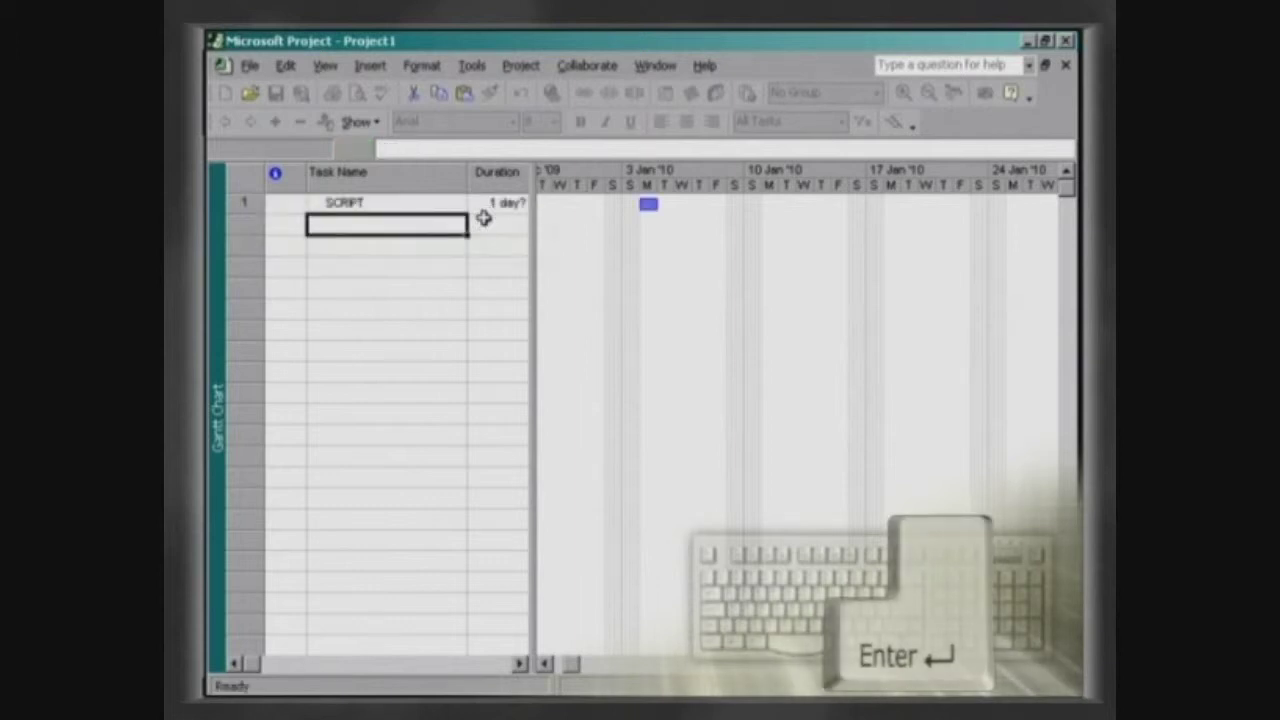
type("PRODUCTION")
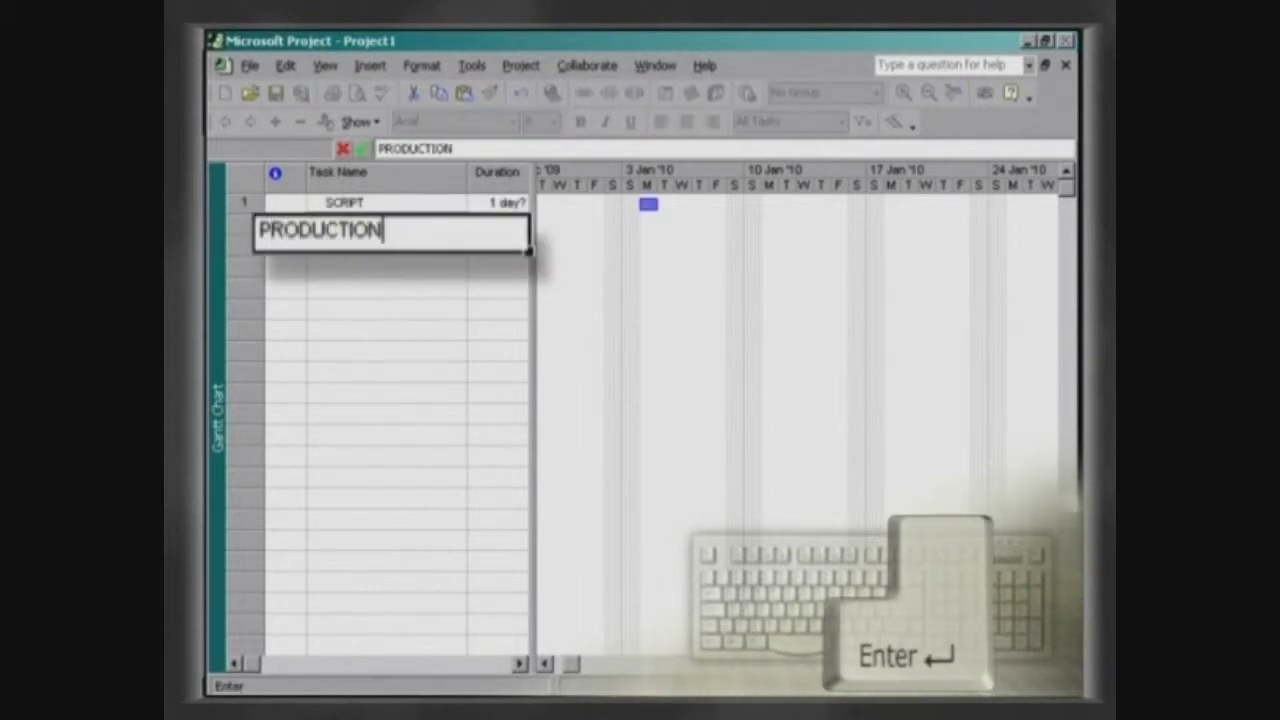
key("Return")
type("EDITION")
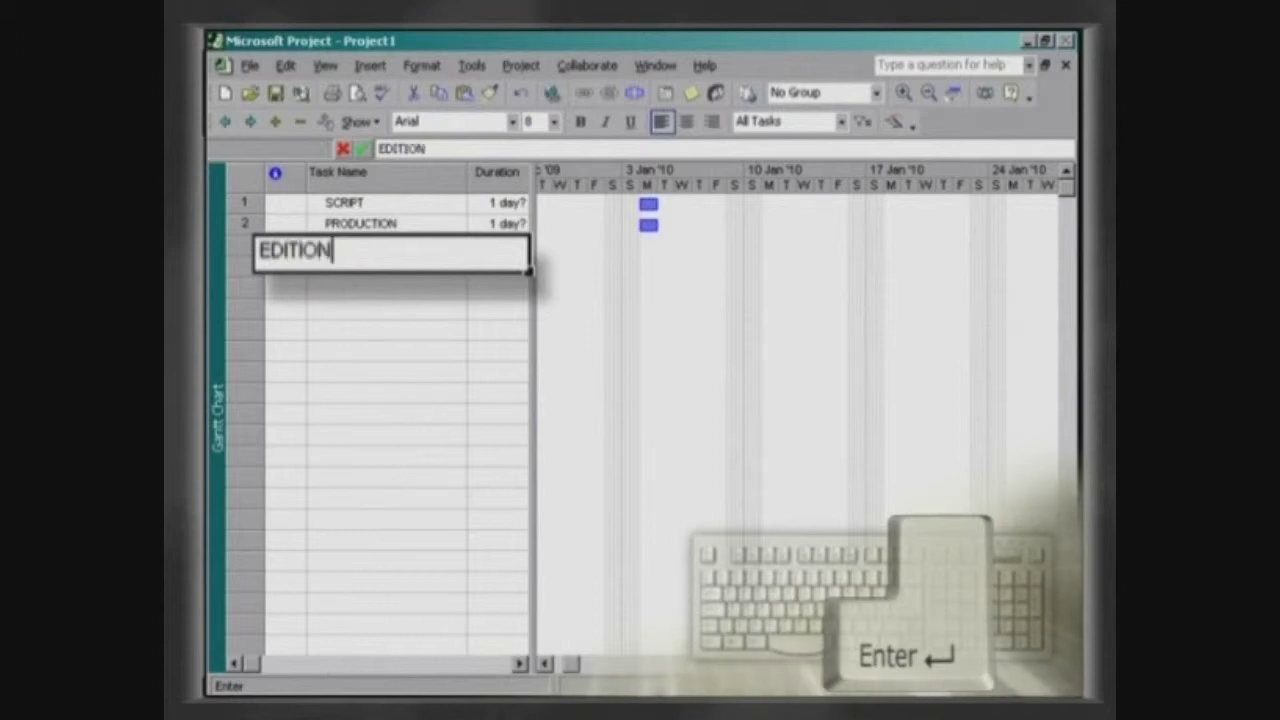
key("Return")
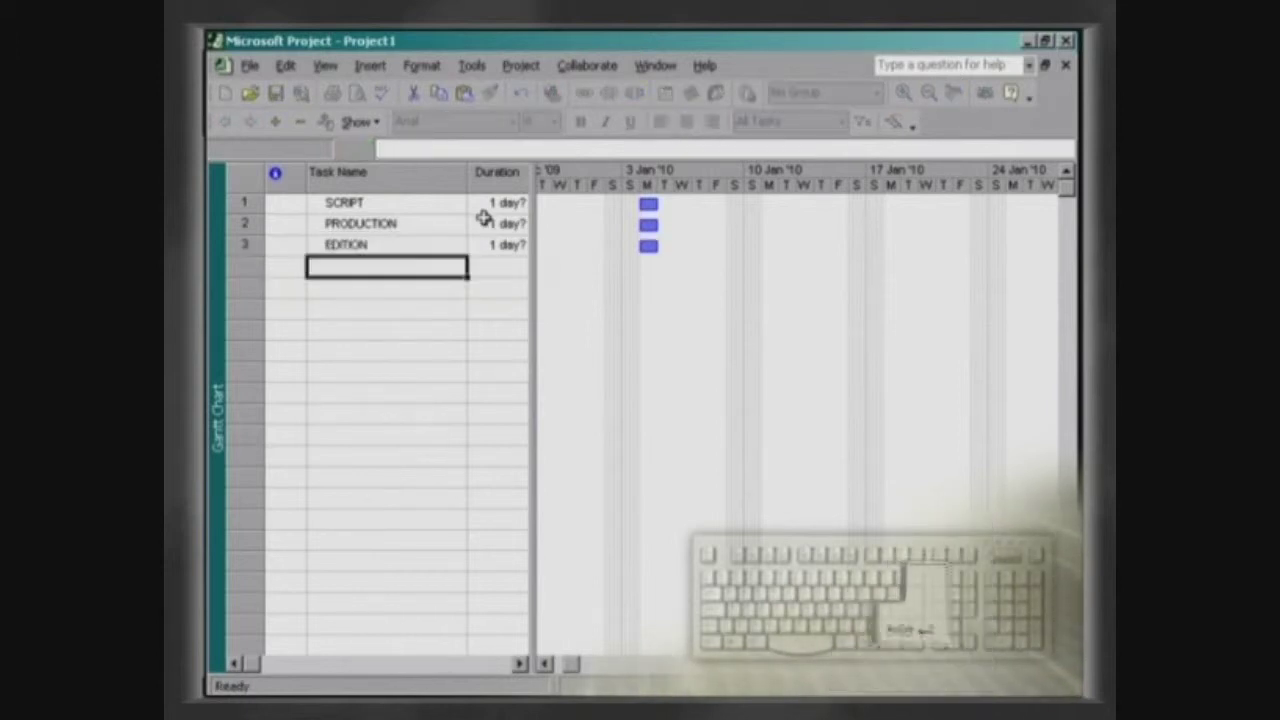
left_click(434, 220)
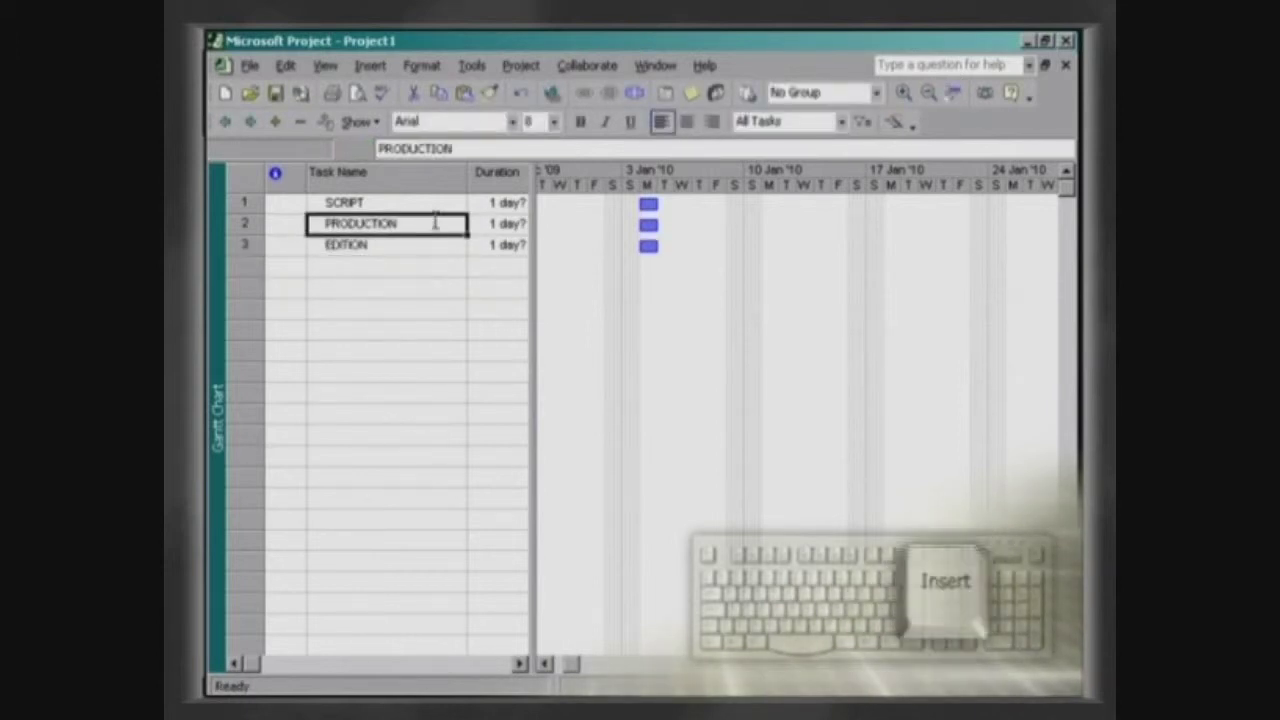
key("Insert")
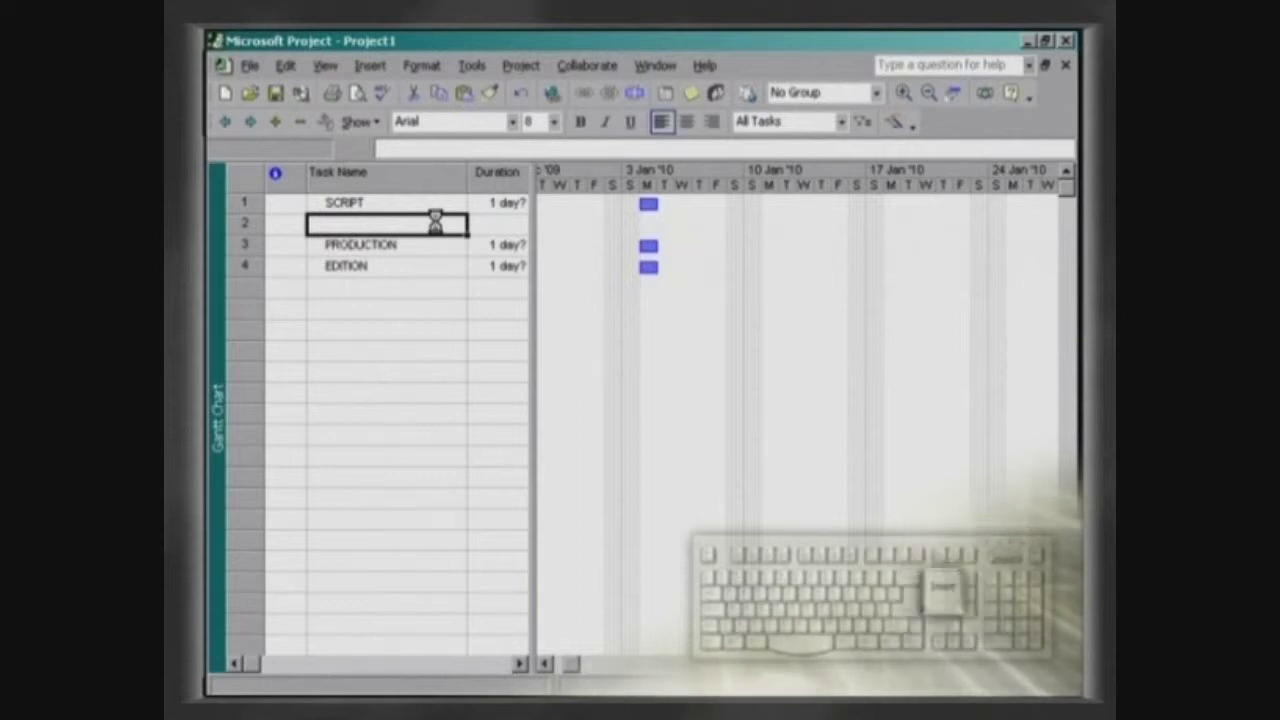
Step: Add the SCRIPT activities Briefing meeting, Research at company and Script writing
type("Briefing mee")
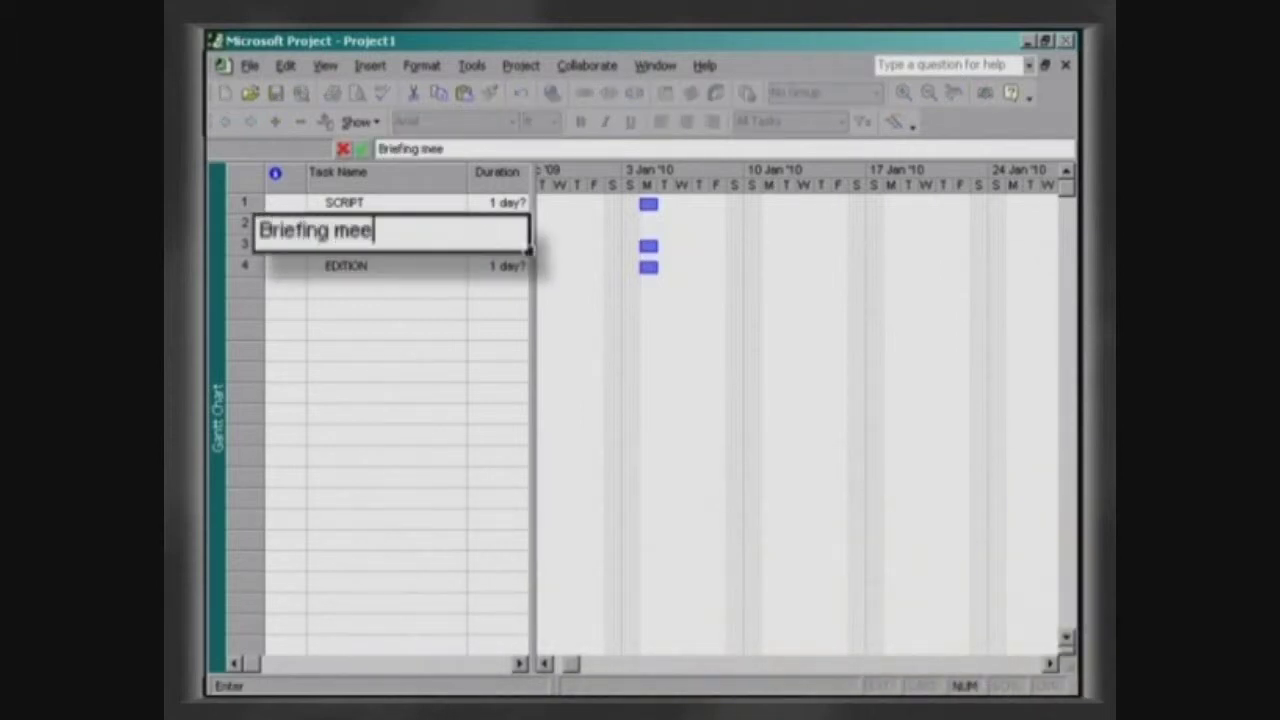
type("ting")
key("Return")
key("Insert")
type("Research at")
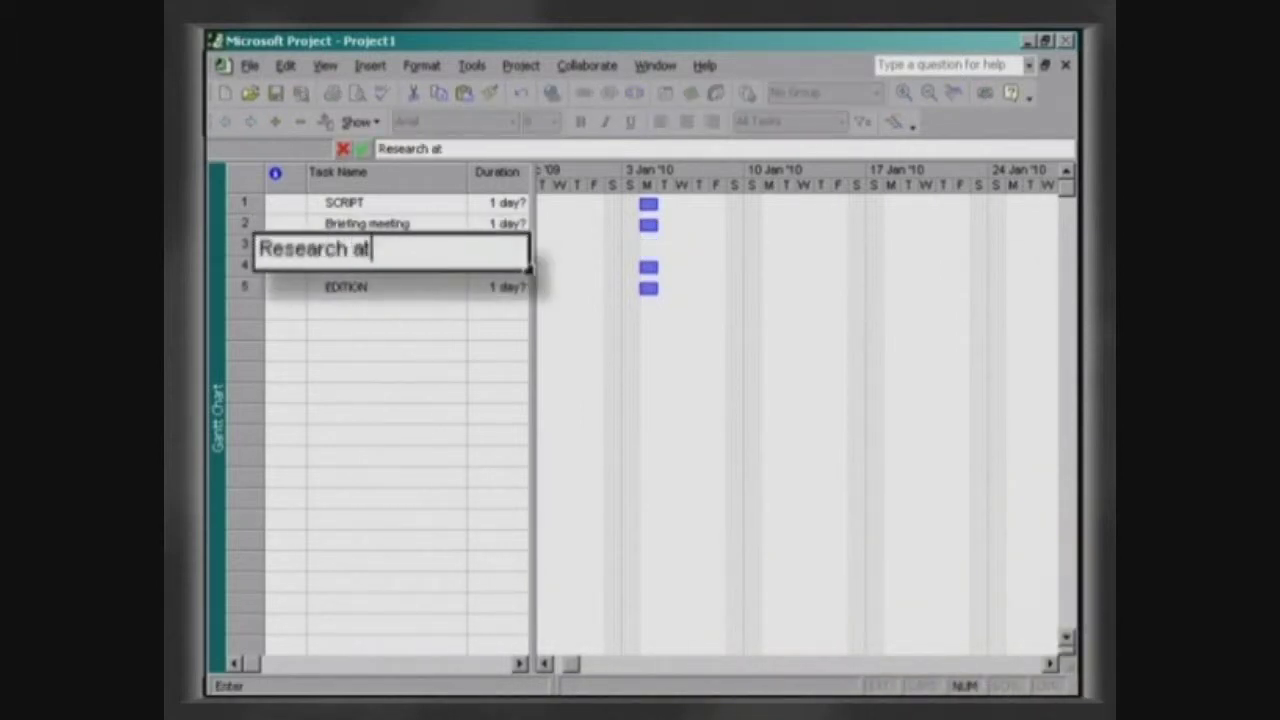
type(" company")
key("Return")
key("Insert")
type("Script wri")
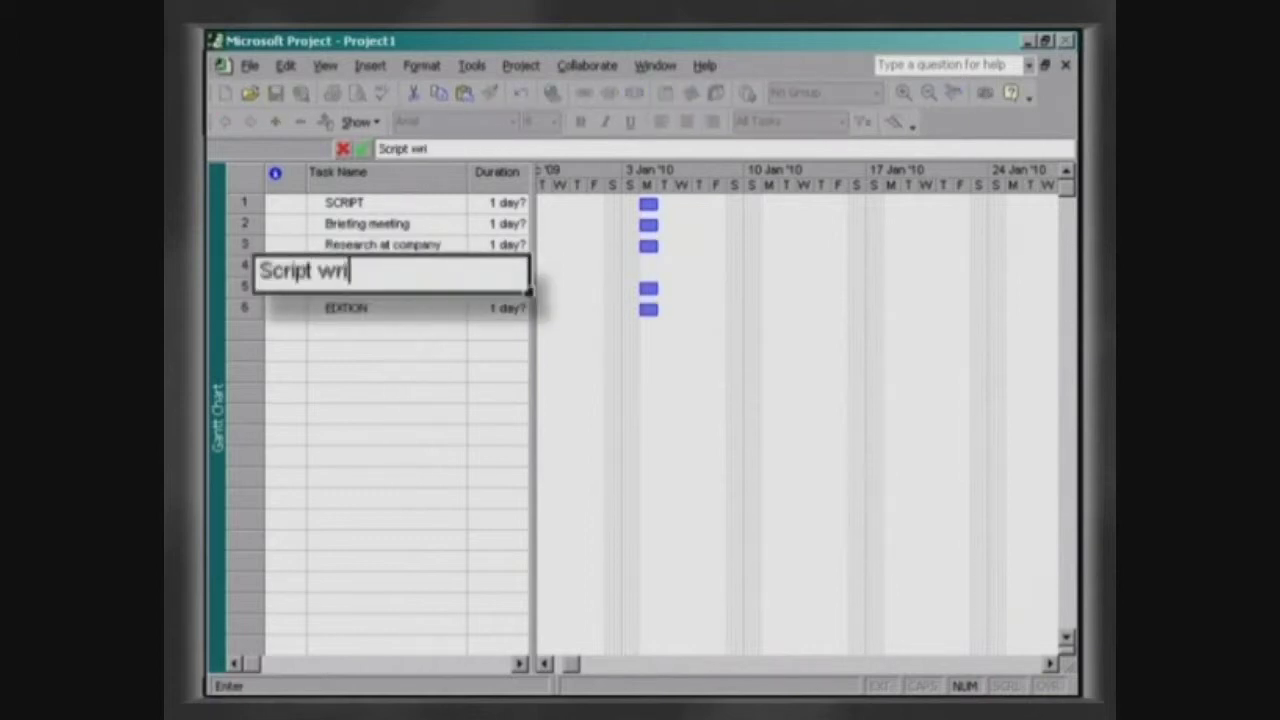
type("ting")
key("Return")
key("Insert")
Step: Add the remaining activities, from Client analysis and Production and scheduling through Trailer development to Video delivery
type("Client analysis")
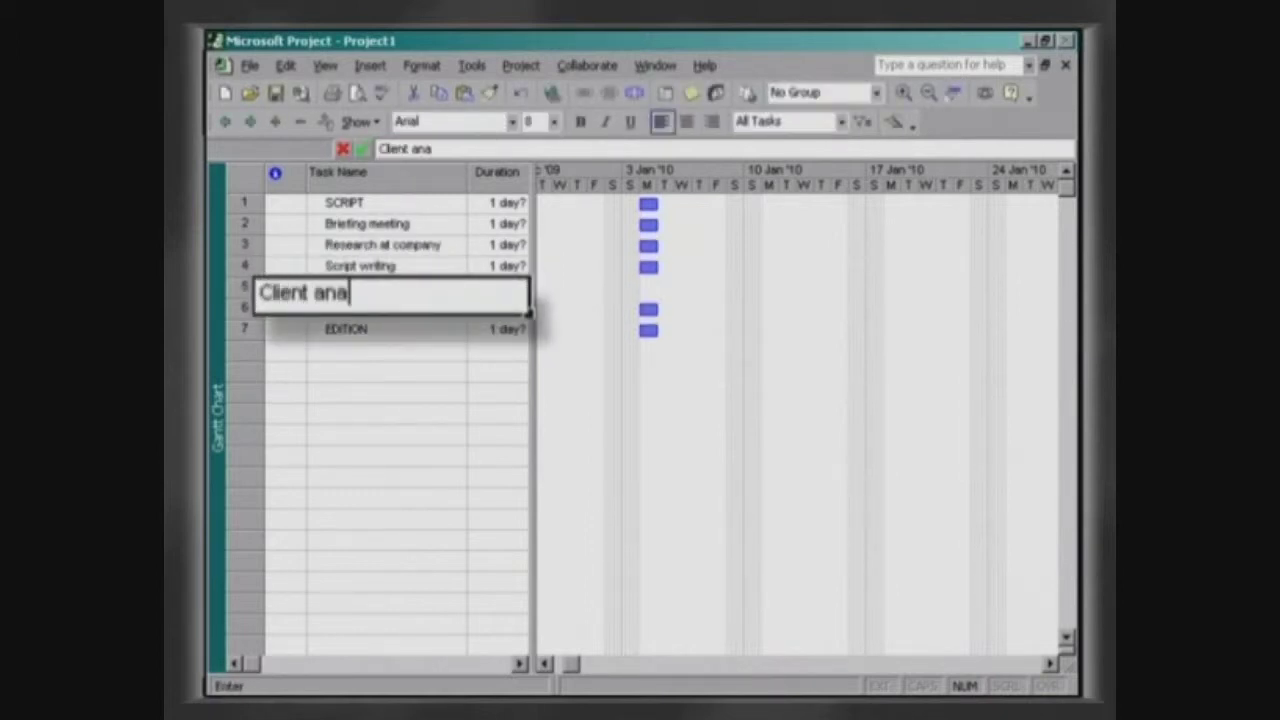
type("Produc")
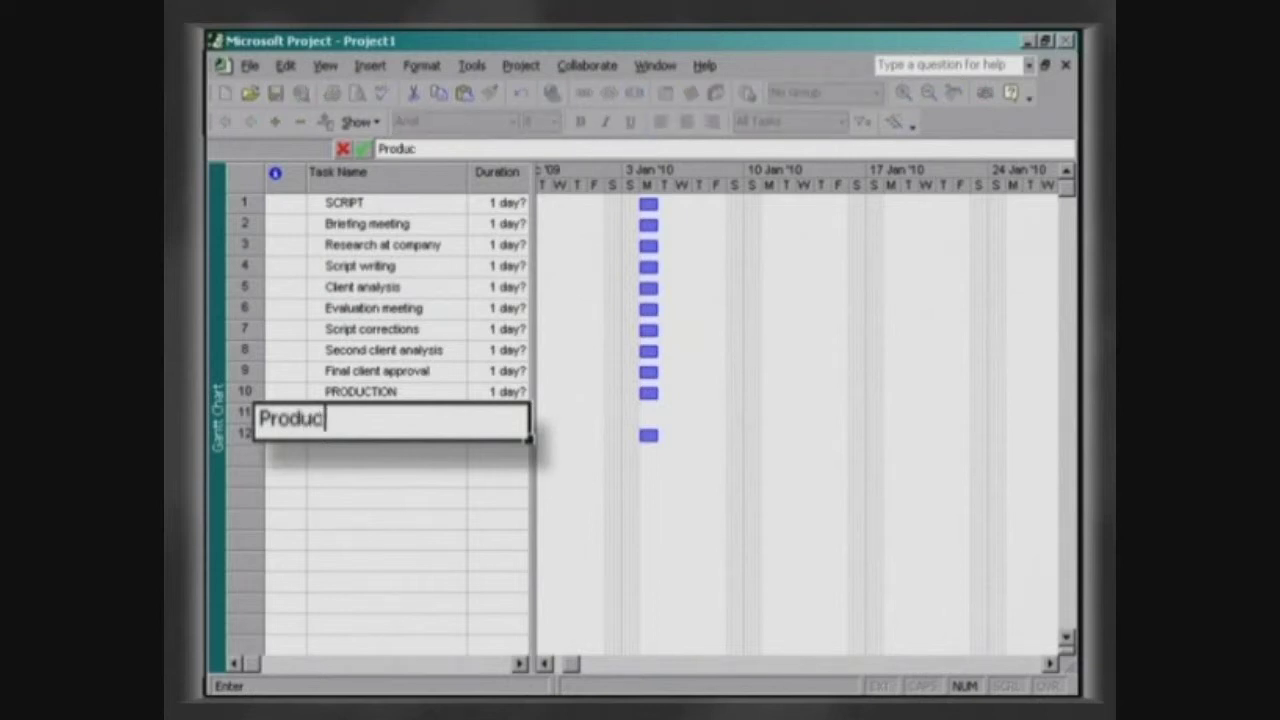
type("tion and scheduling of recordings")
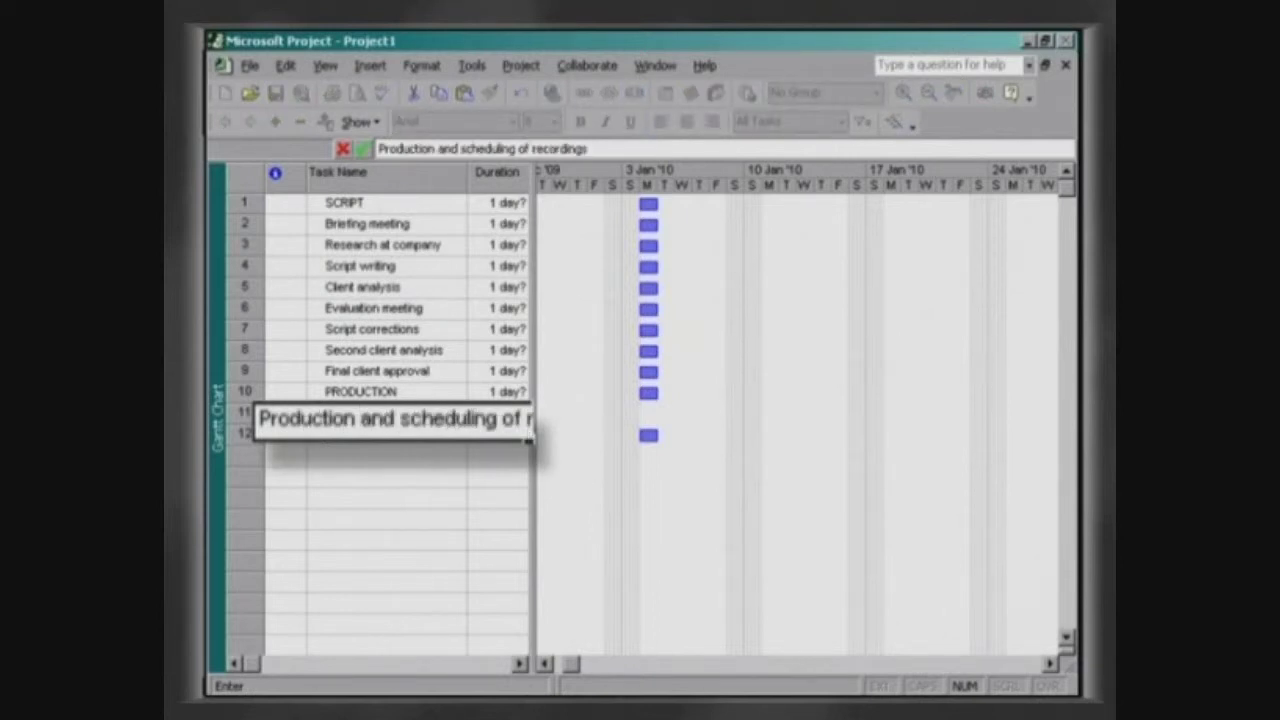
key("Return")
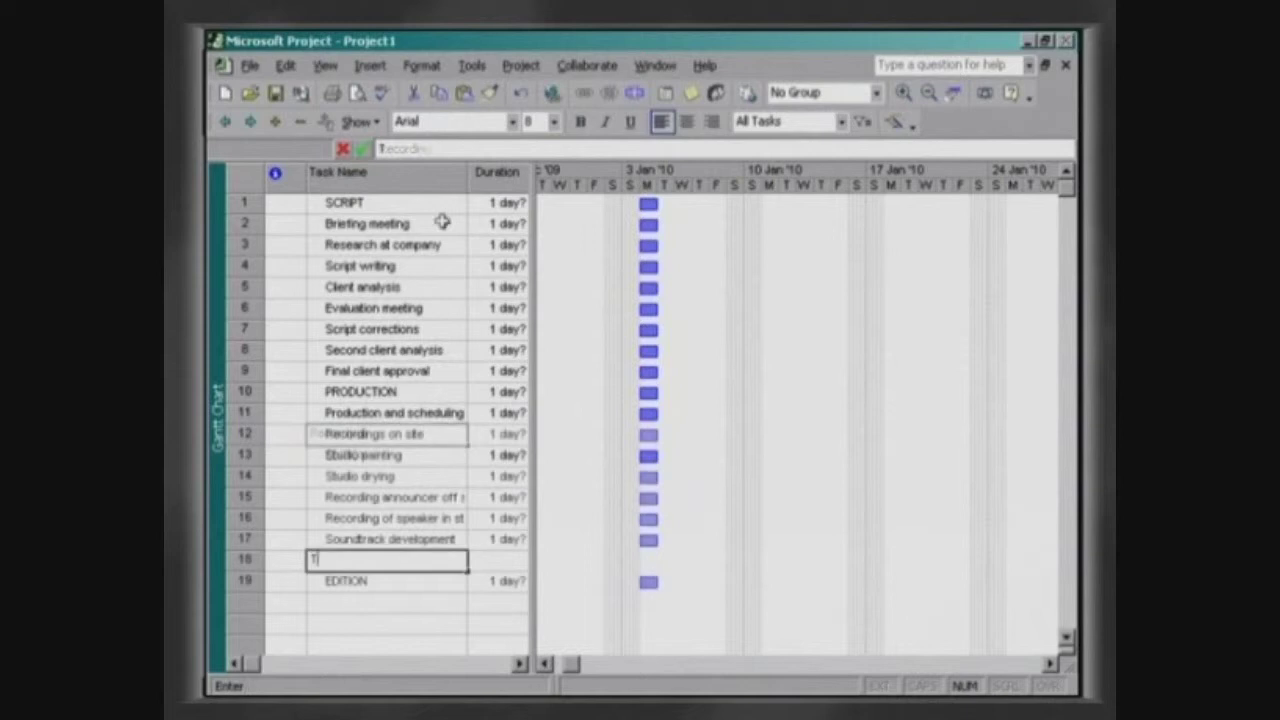
type("Trailer development")
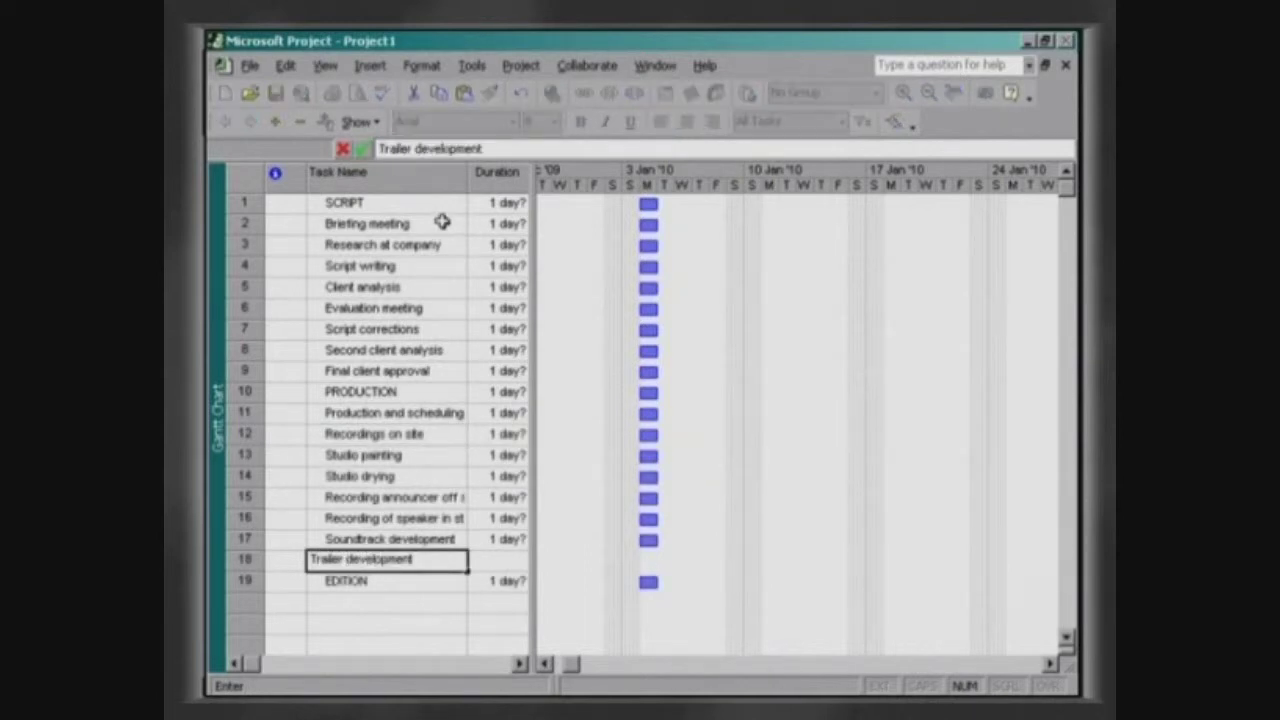
key("Return")
type("E")
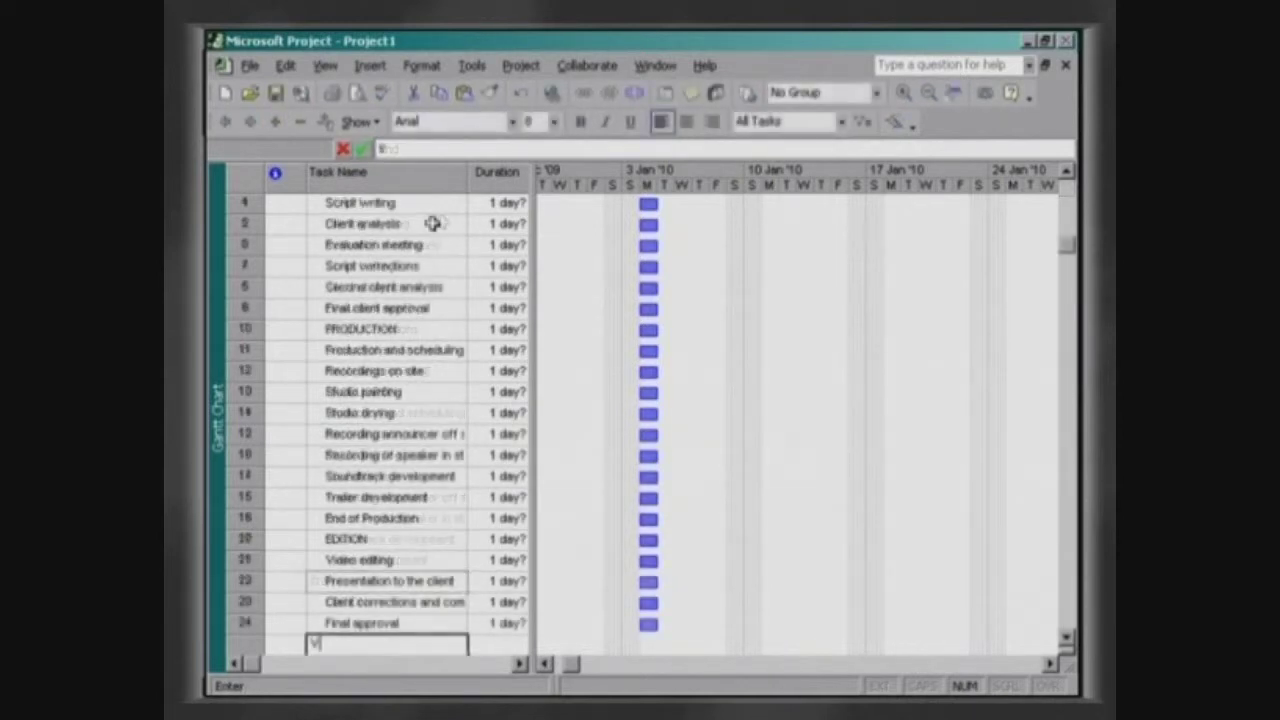
type("ideo d")
type("elivery")
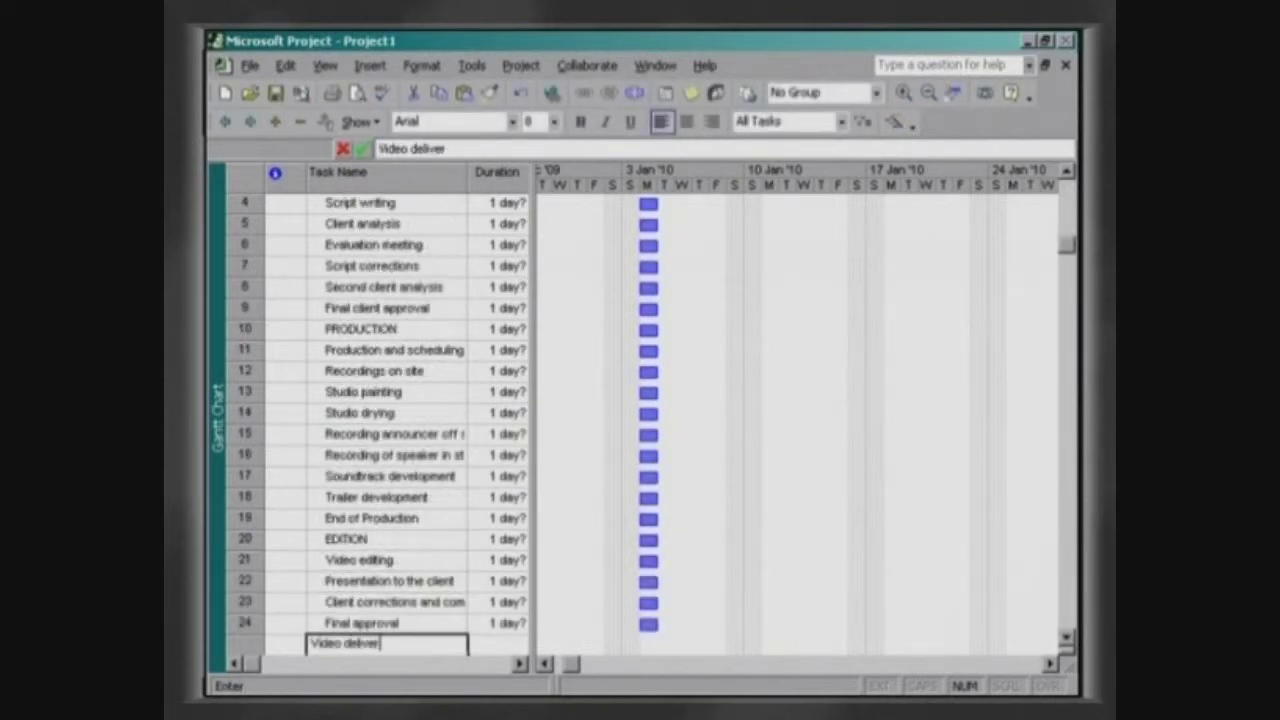
key("Return")
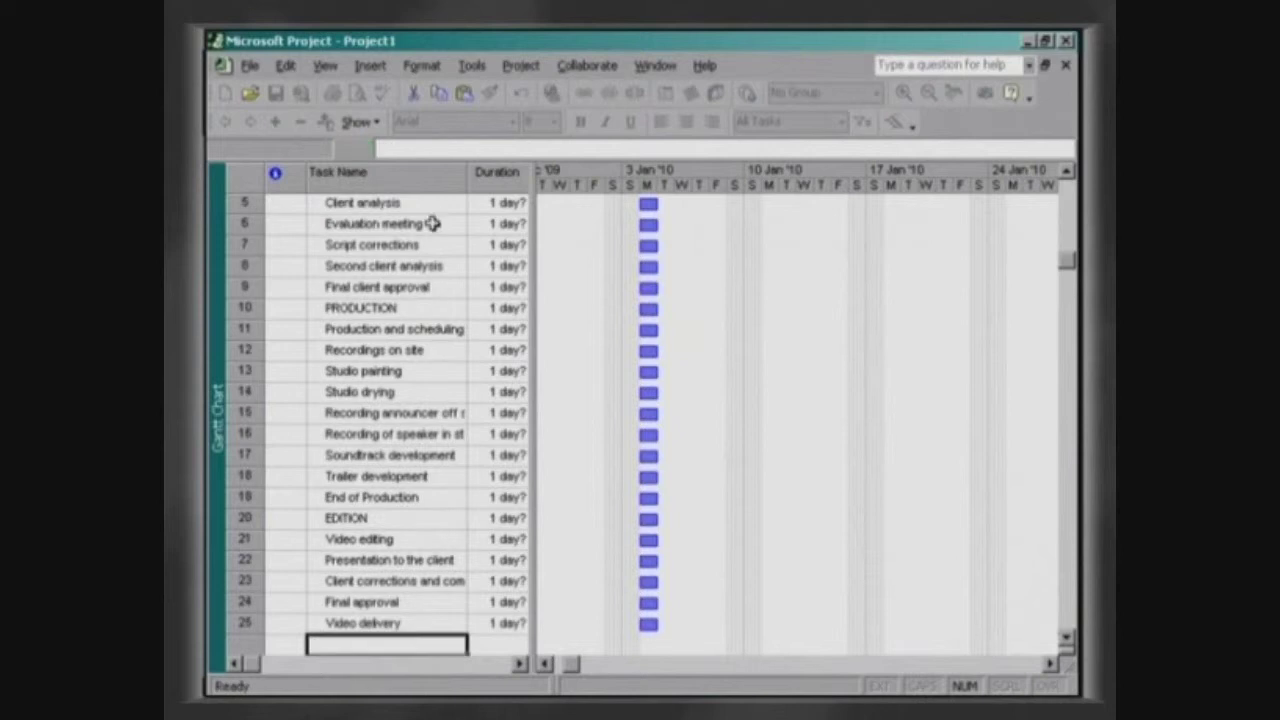
Step: Drag task 16, Recording of speaker in studio, up to sit directly after Recordings on site
left_click(242, 434)
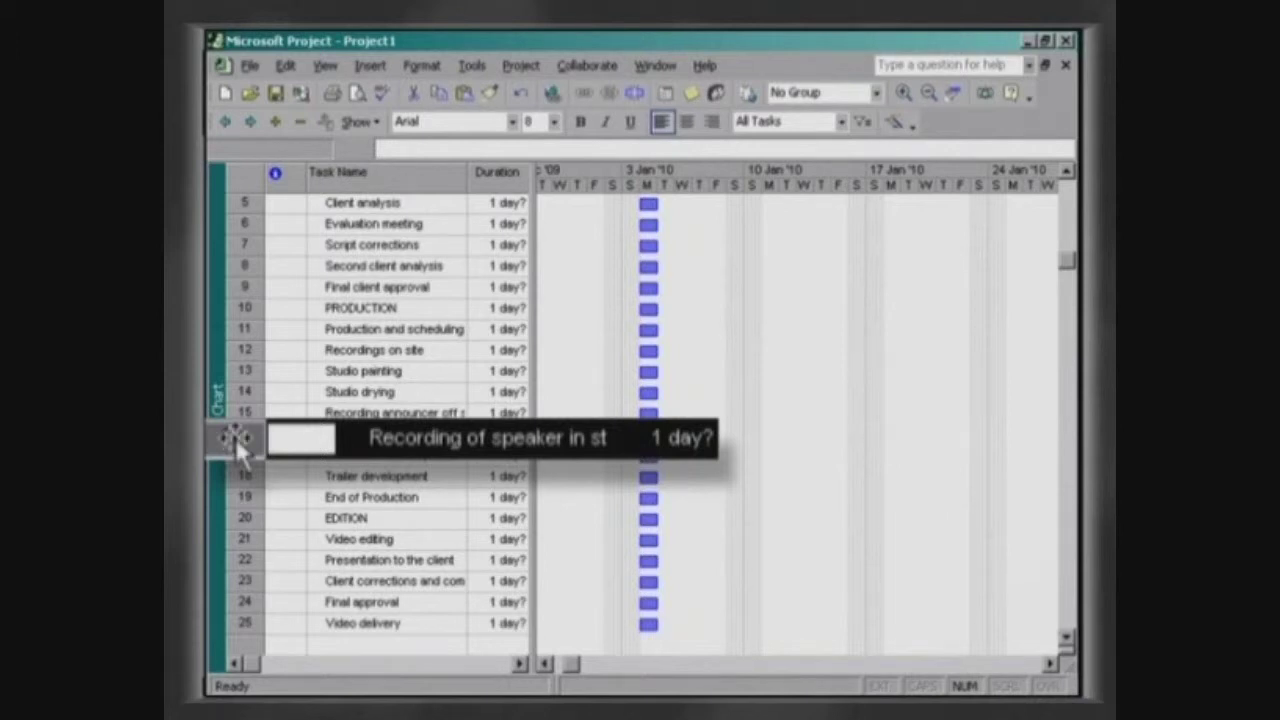
left_click_drag(244, 436, 252, 360)
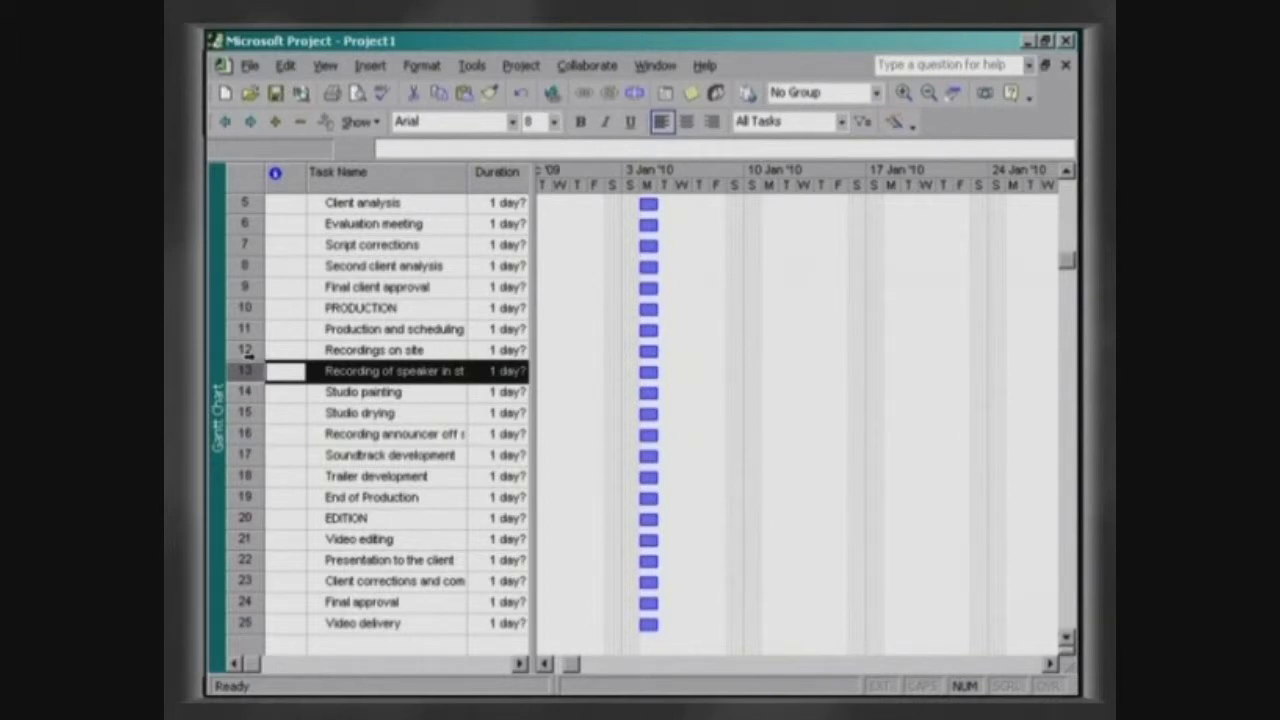
Step: Clear the extra task row and delete the entire task so Video delivery becomes task 24
left_click(415, 603)
key("Delete")
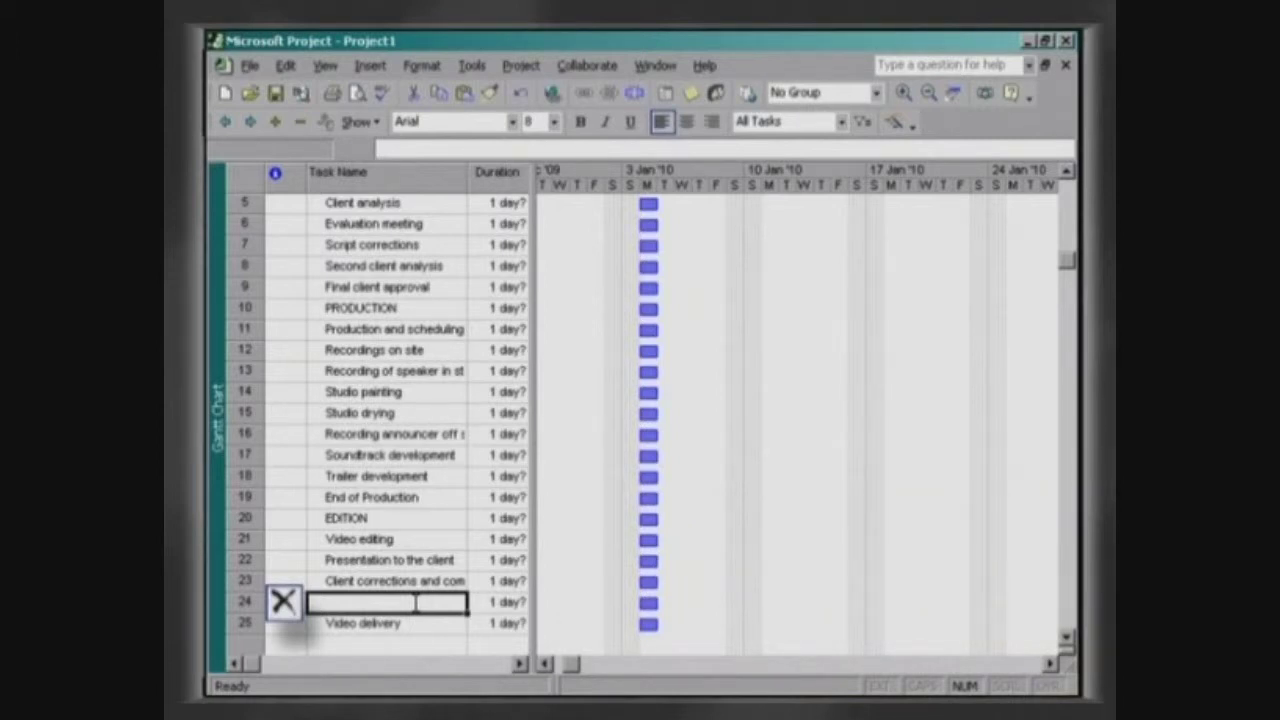
mouse_move(299, 617)
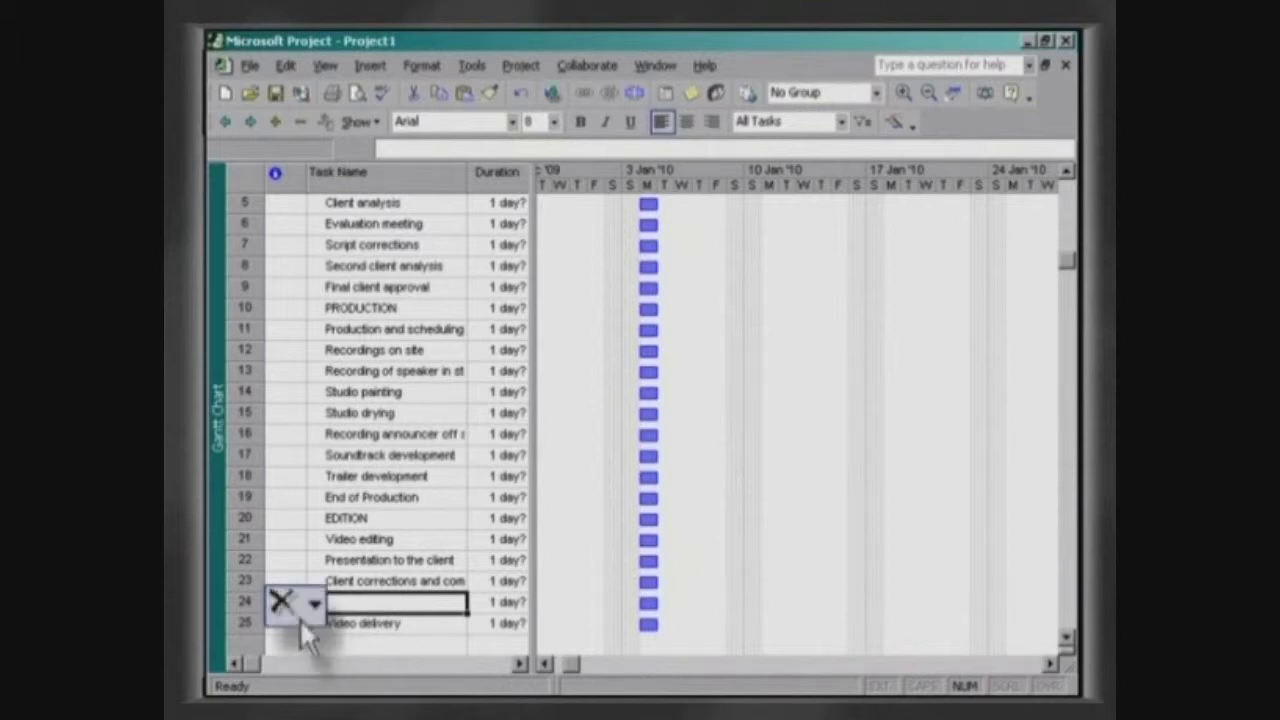
left_click(313, 604)
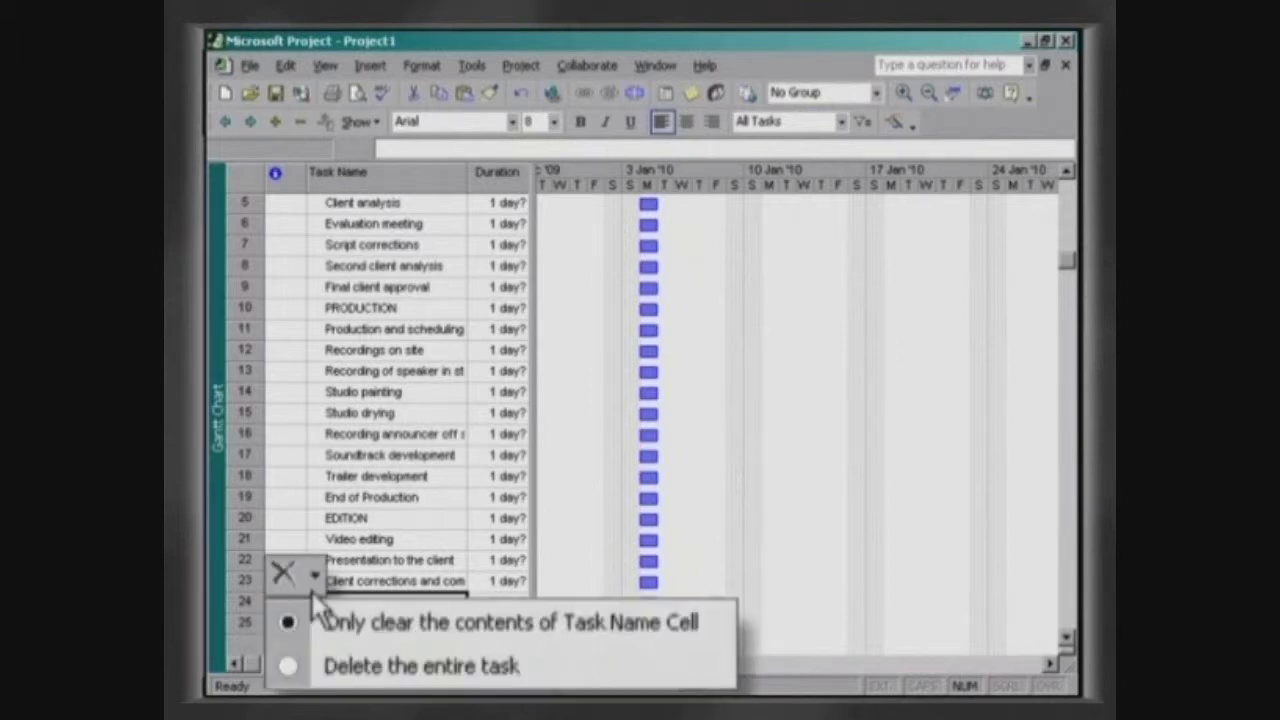
left_click(289, 666)
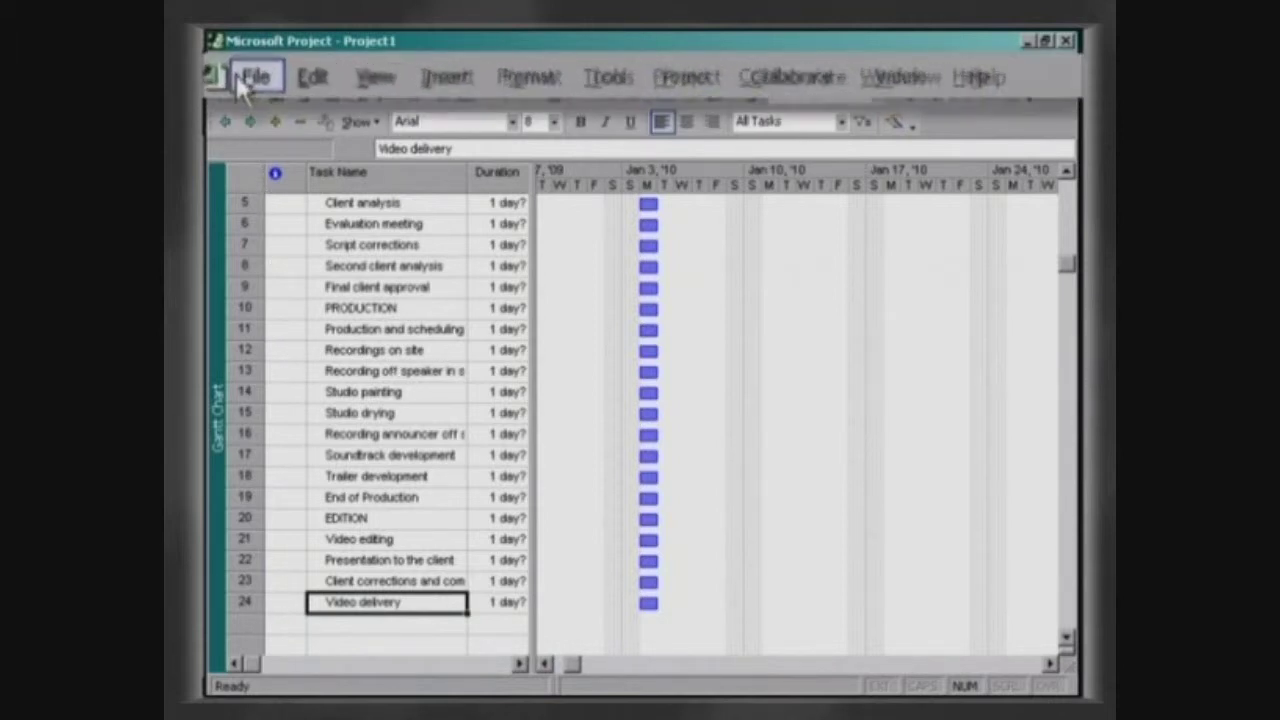
Step: Open Project video 01.mpp from the Training folder
left_click(249, 66)
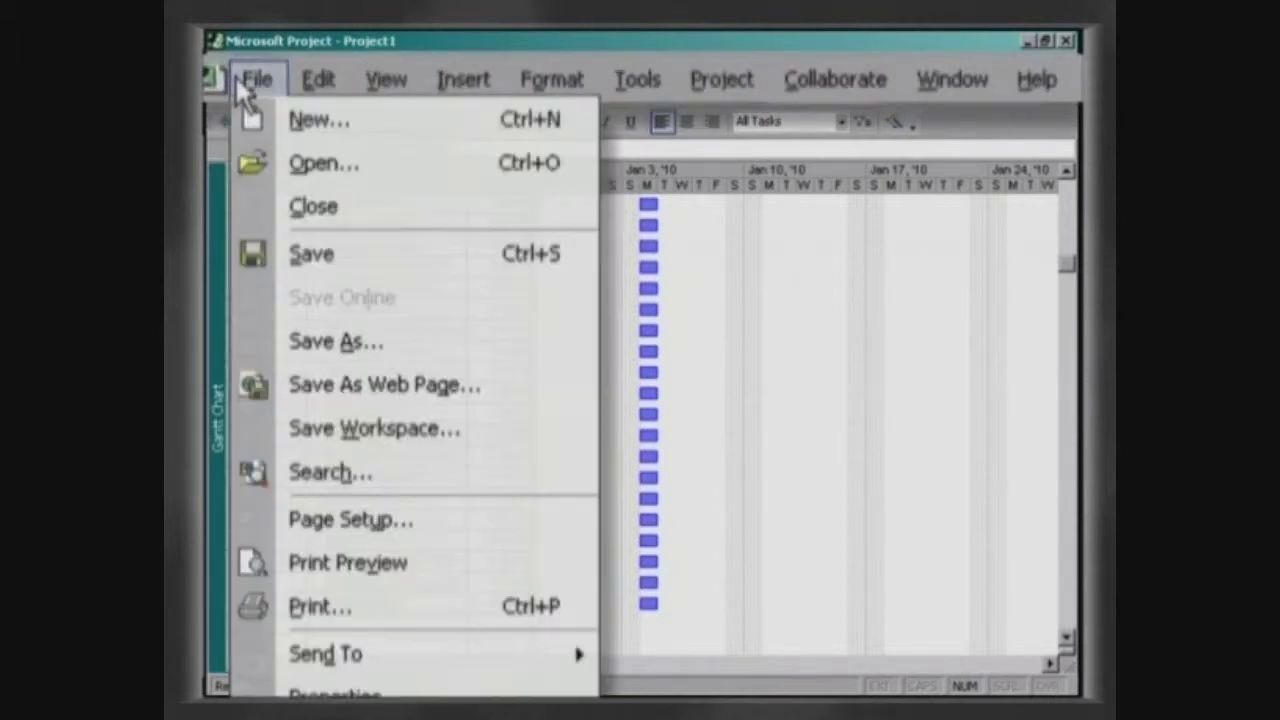
left_click(251, 178)
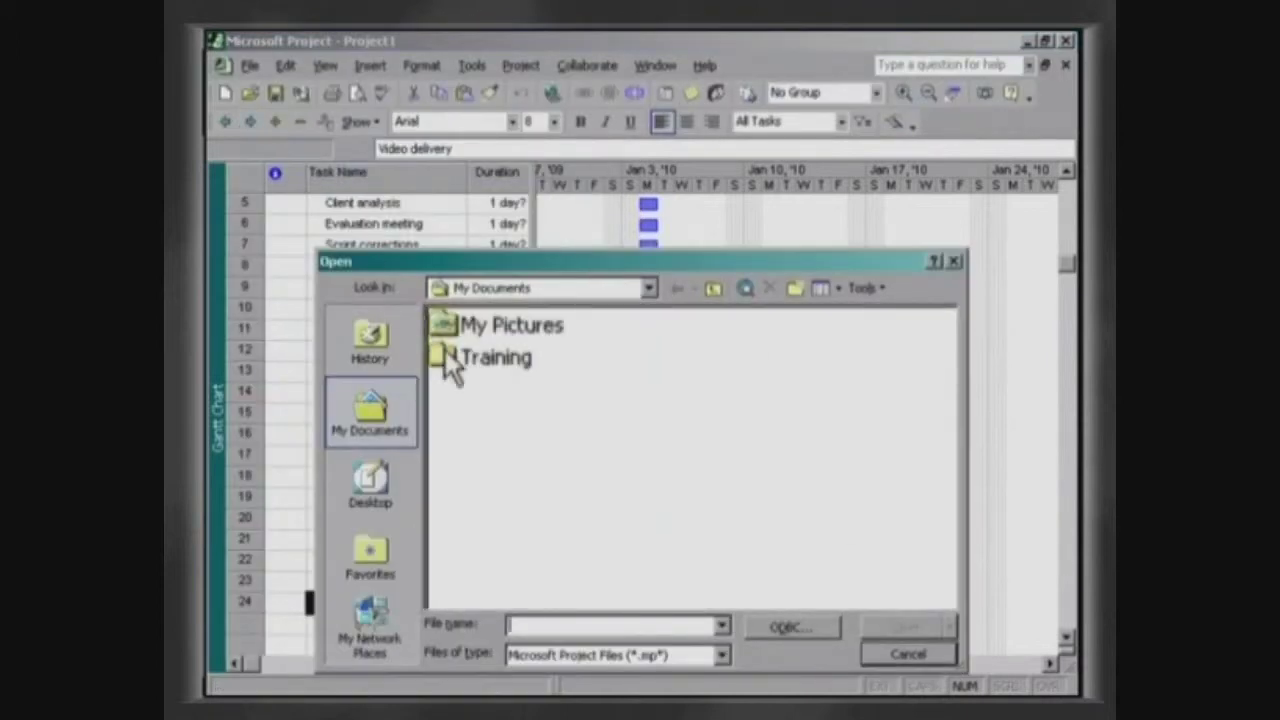
double_click(450, 362)
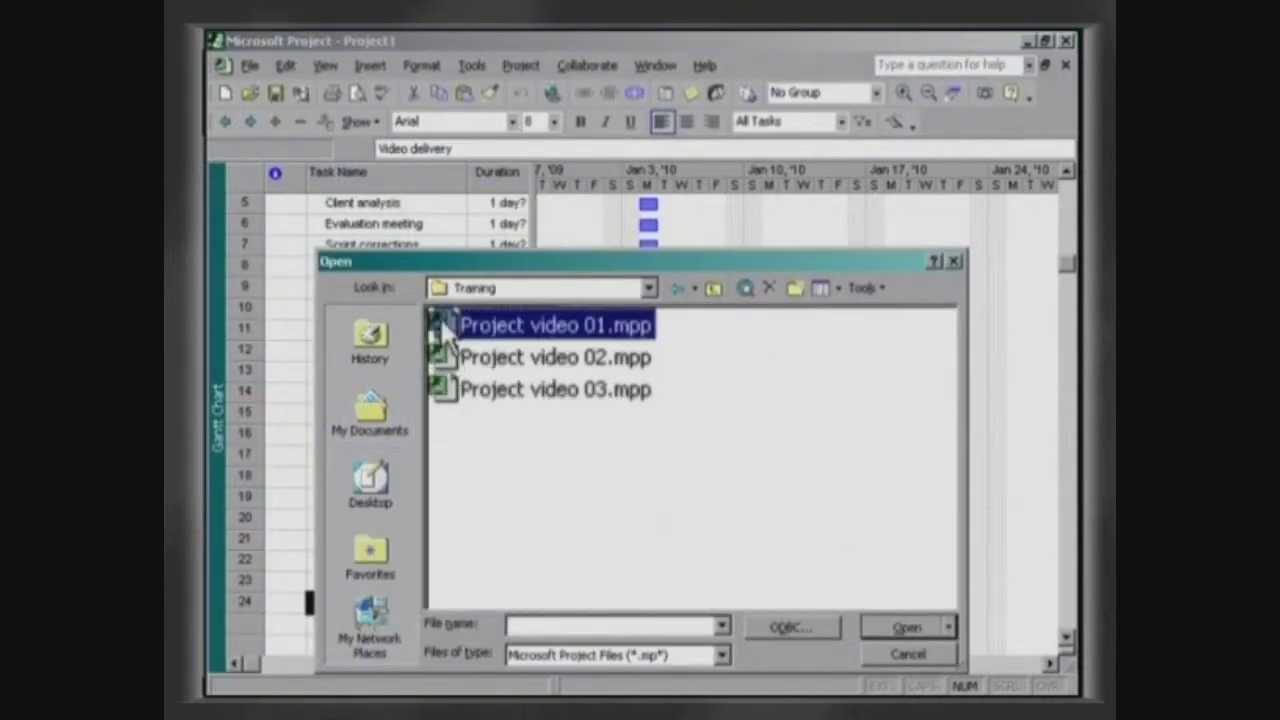
double_click(446, 326)
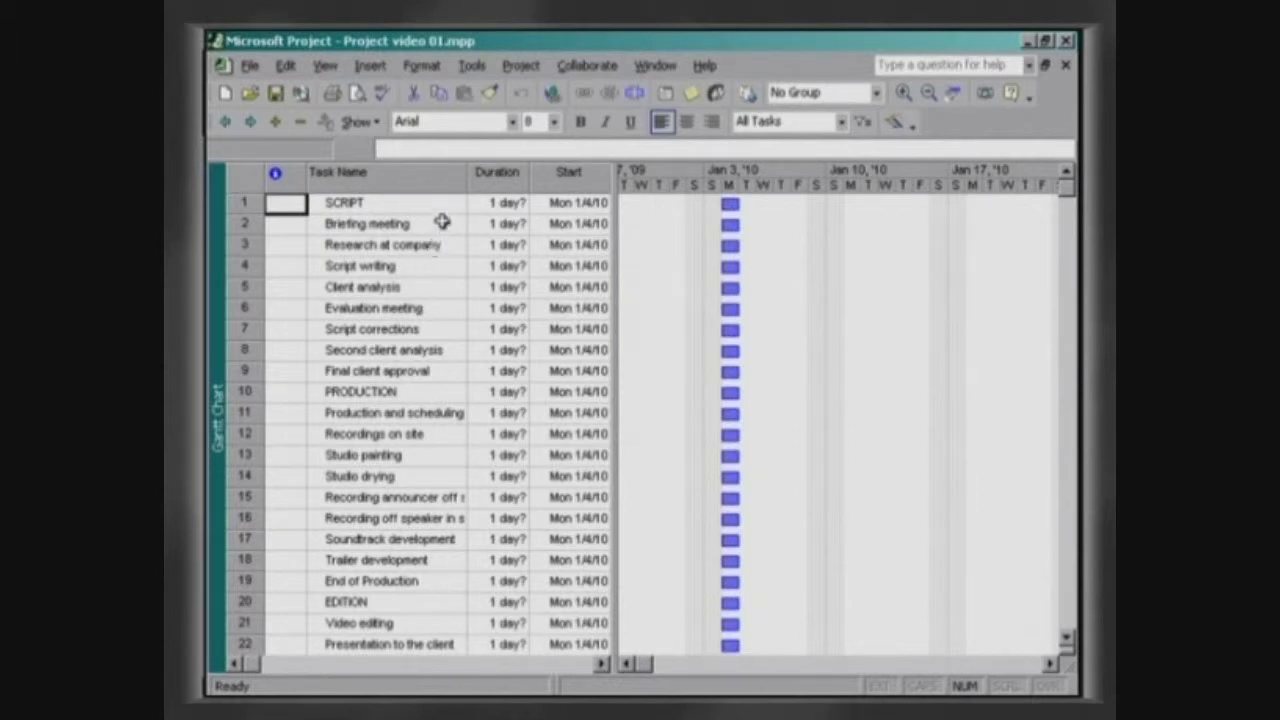
Step: Indent rows 2–9, 11–19 and 21–25 beneath SCRIPT, PRODUCTION and EDITION respectively
left_click_drag(442, 222, 437, 371)
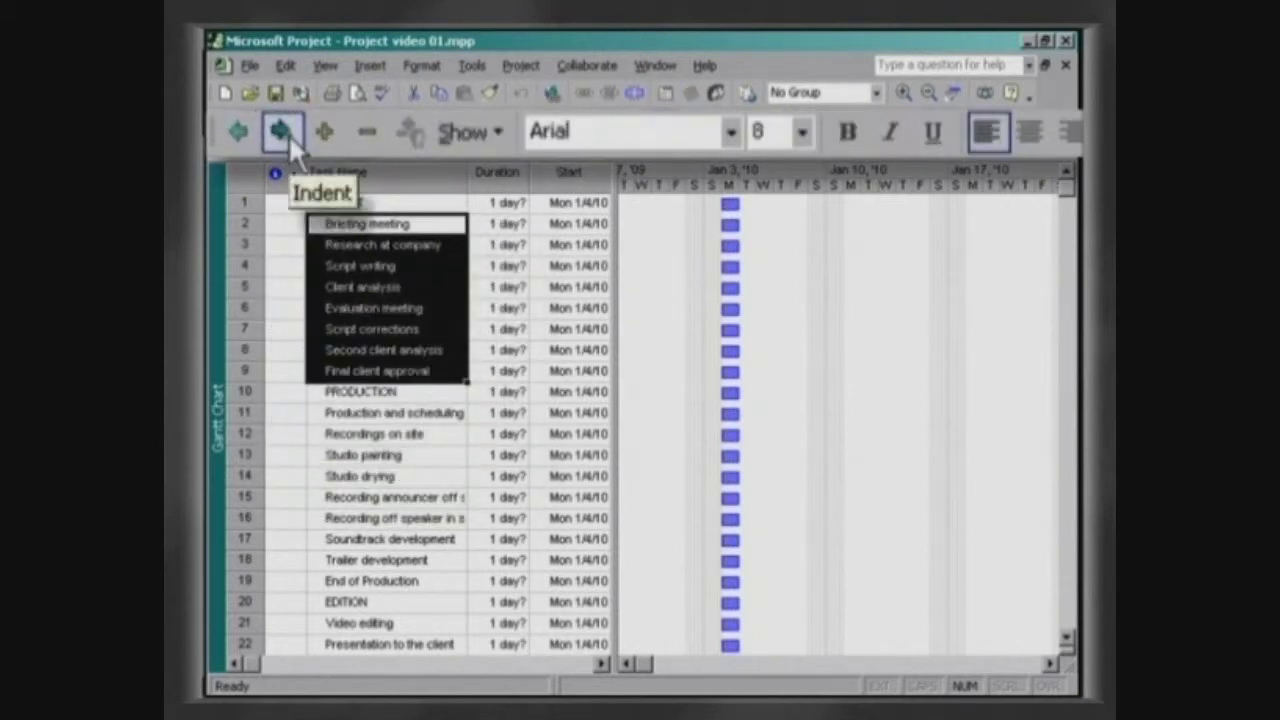
left_click(288, 134)
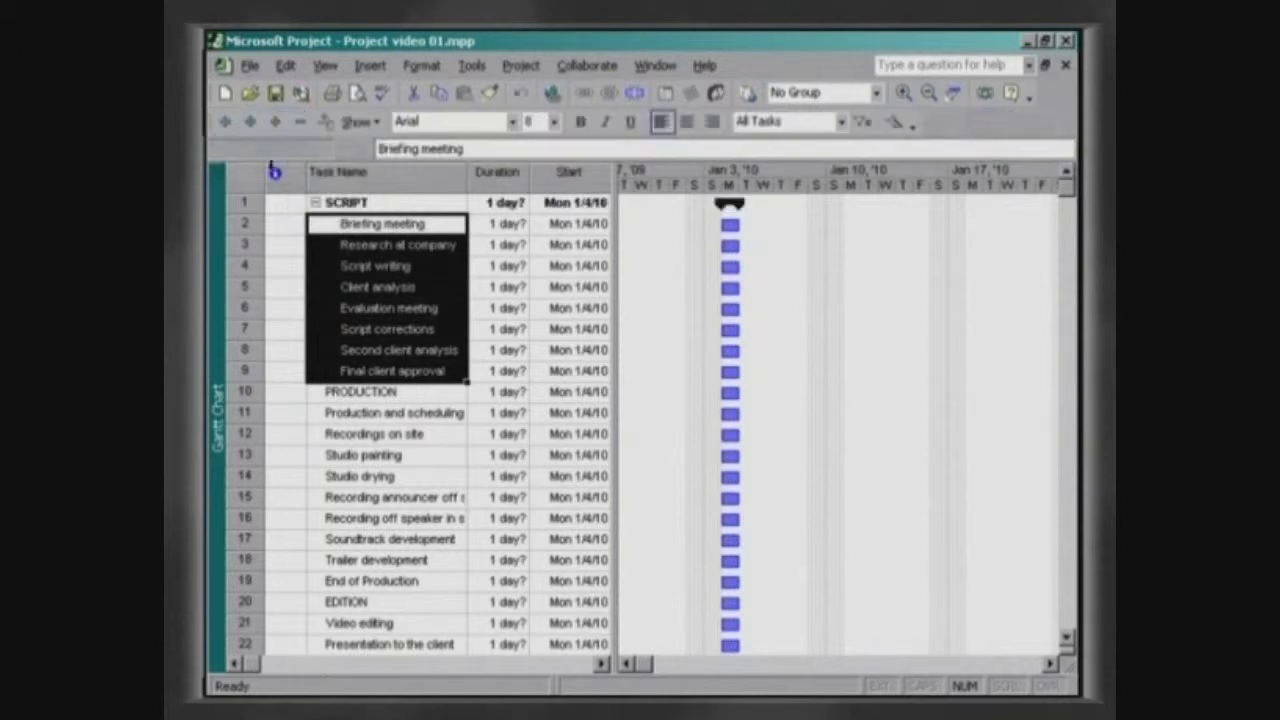
left_click_drag(399, 412, 397, 575)
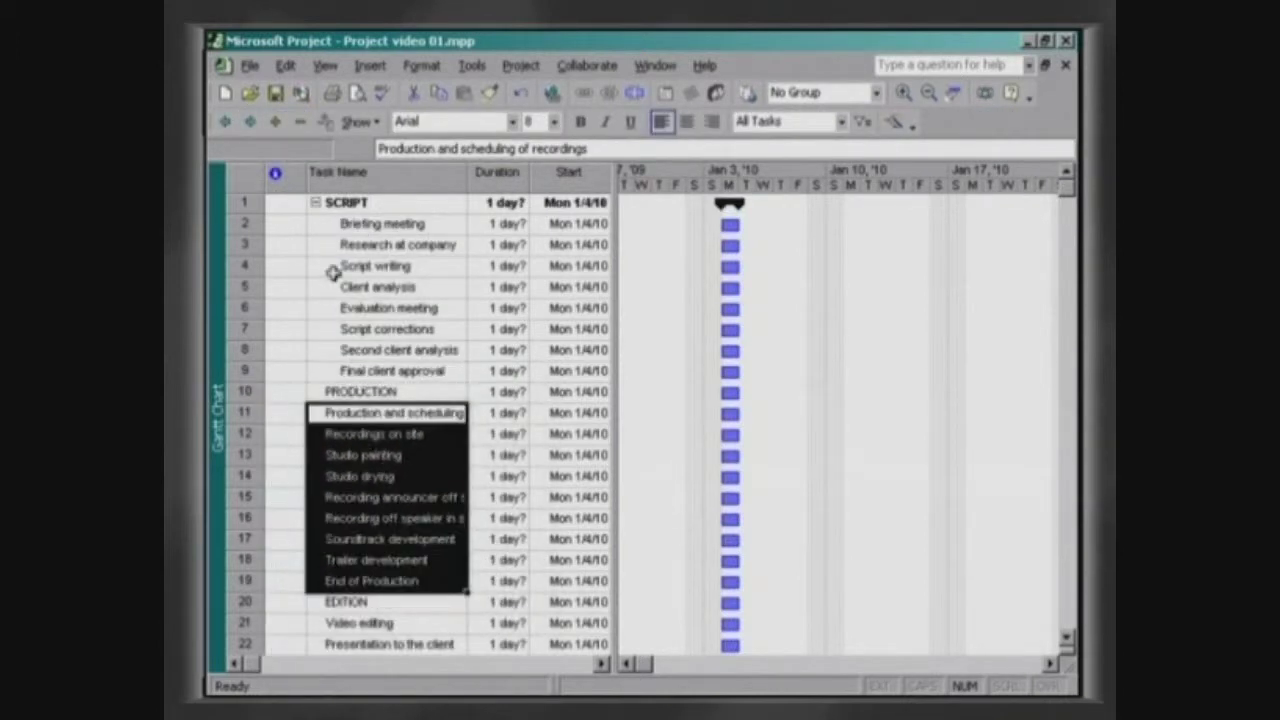
left_click(250, 121)
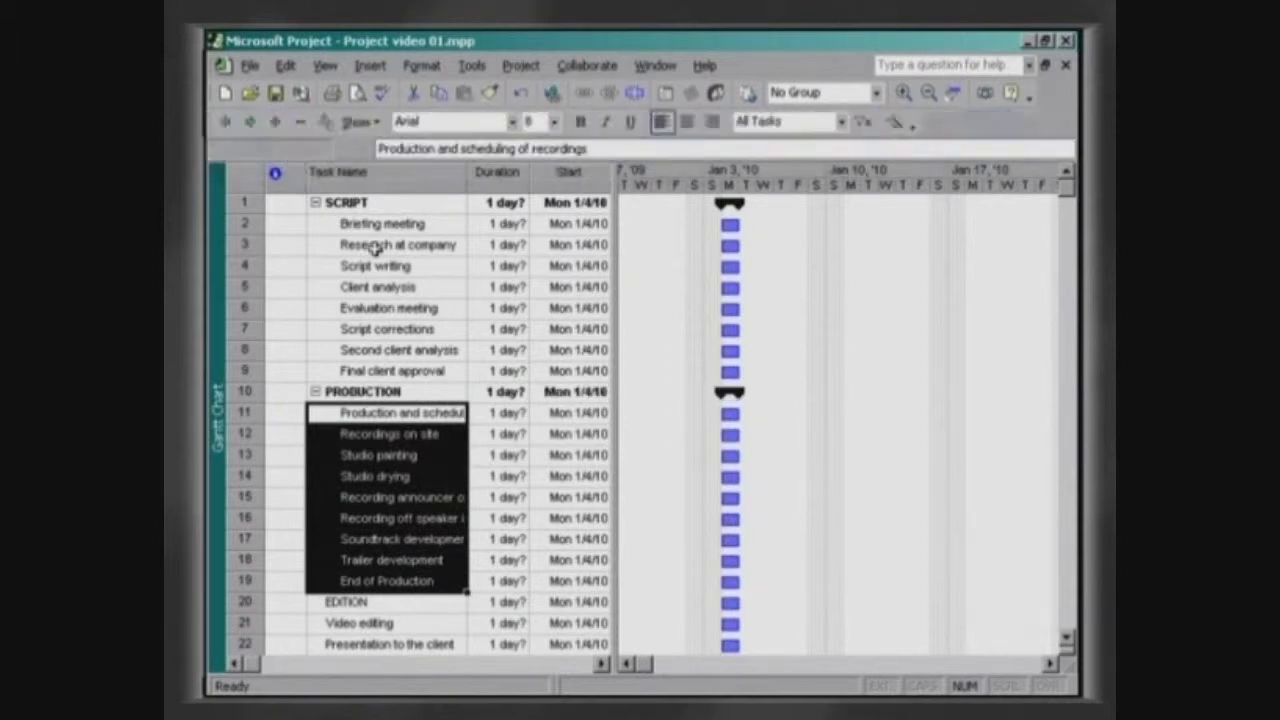
left_click(1066, 638)
left_click(1066, 638)
left_click(1066, 638)
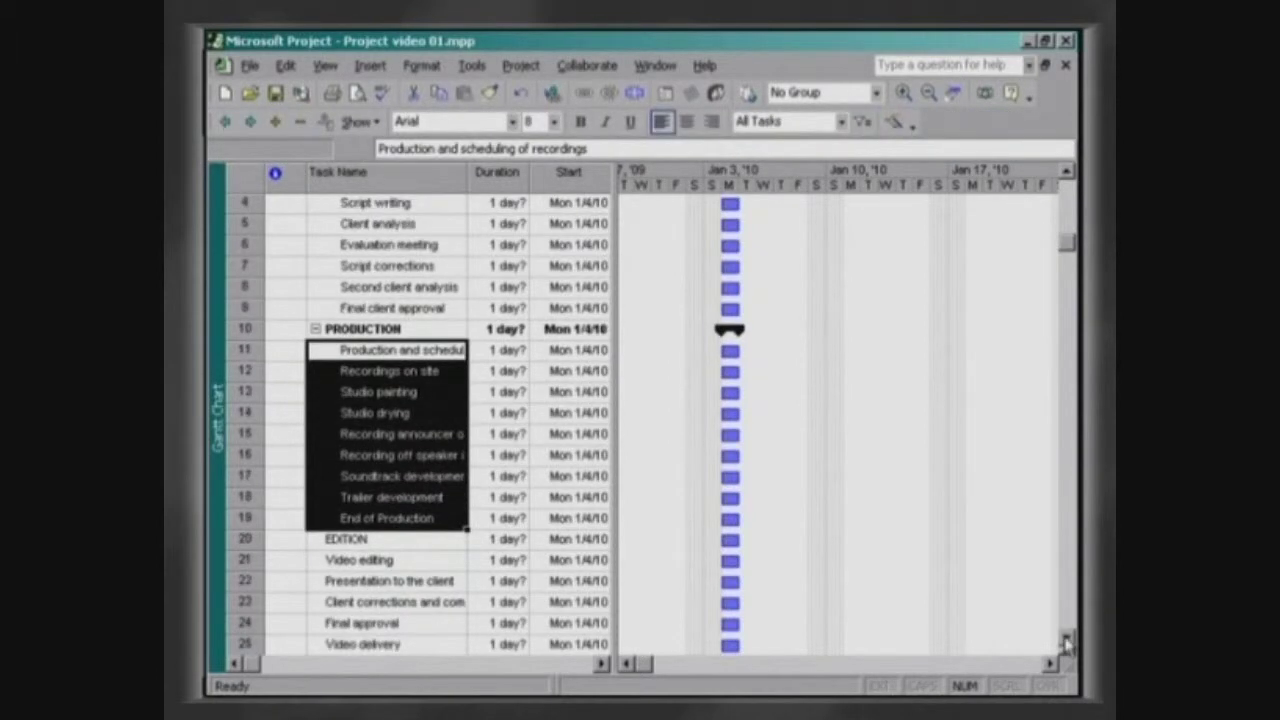
left_click_drag(360, 560, 360, 644)
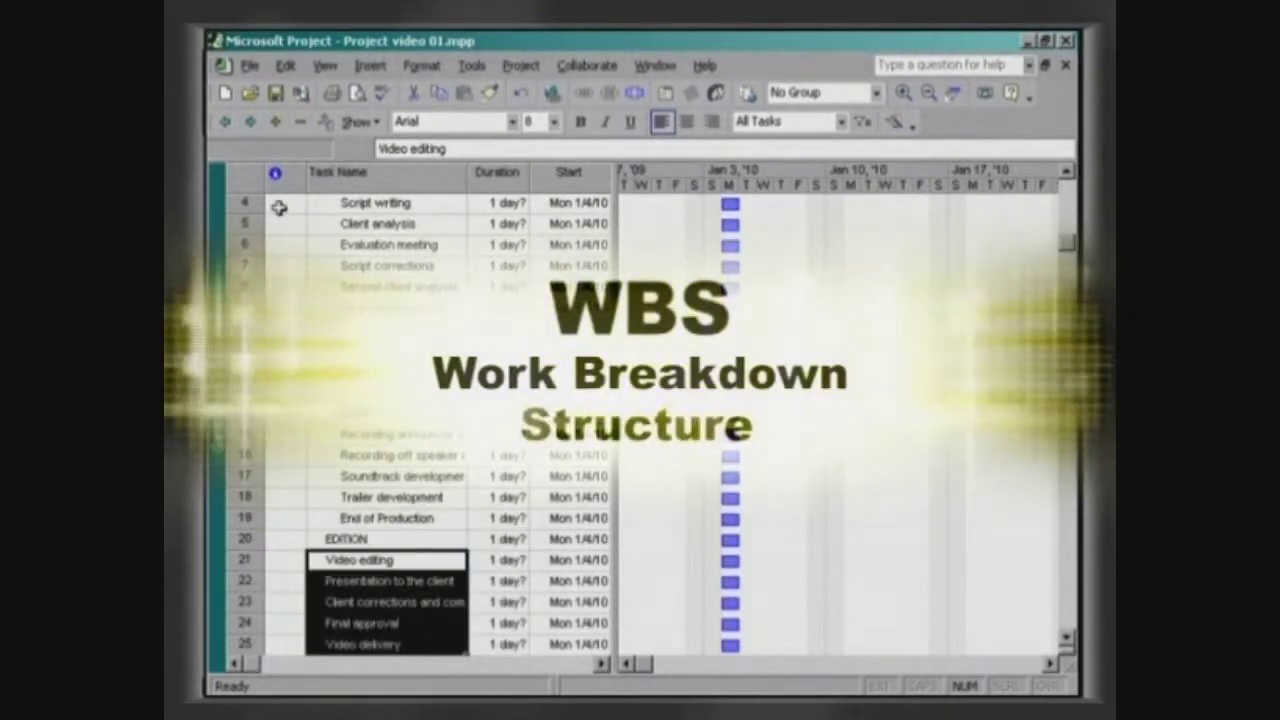
left_click(250, 121)
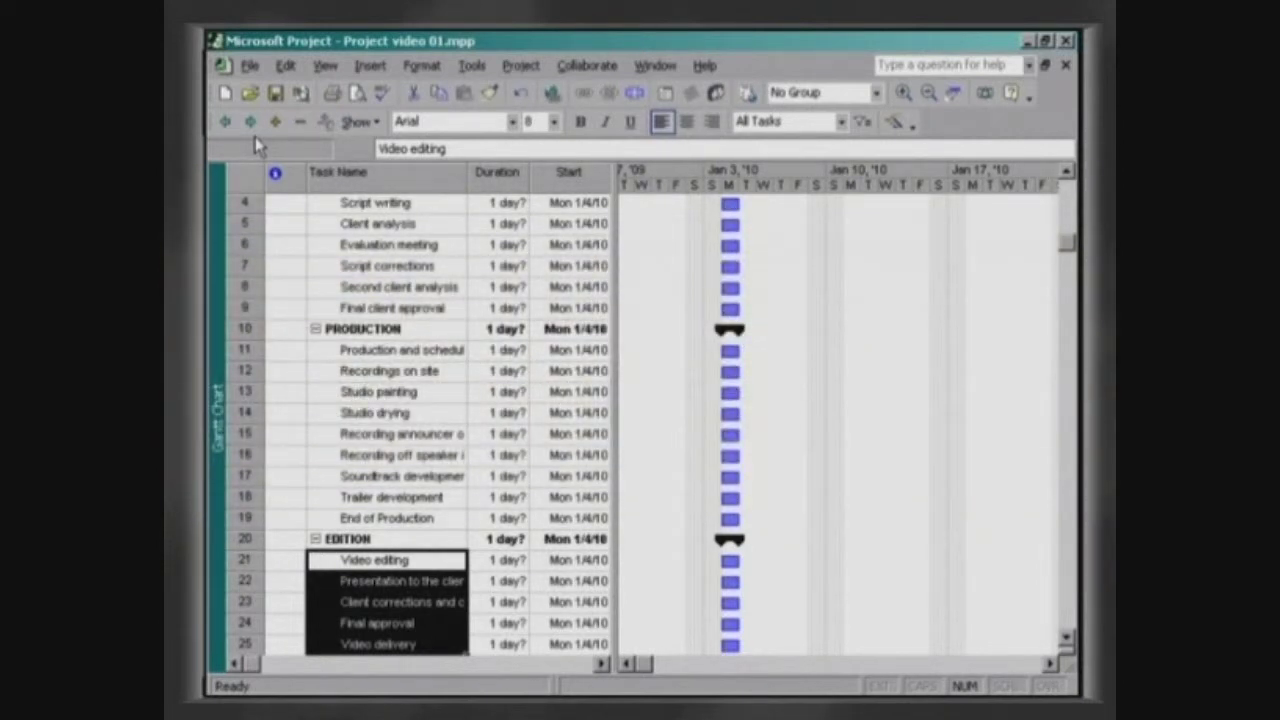
Step: Enable outline numbers and the project summary task in the Tools > Options View settings
left_click(472, 65)
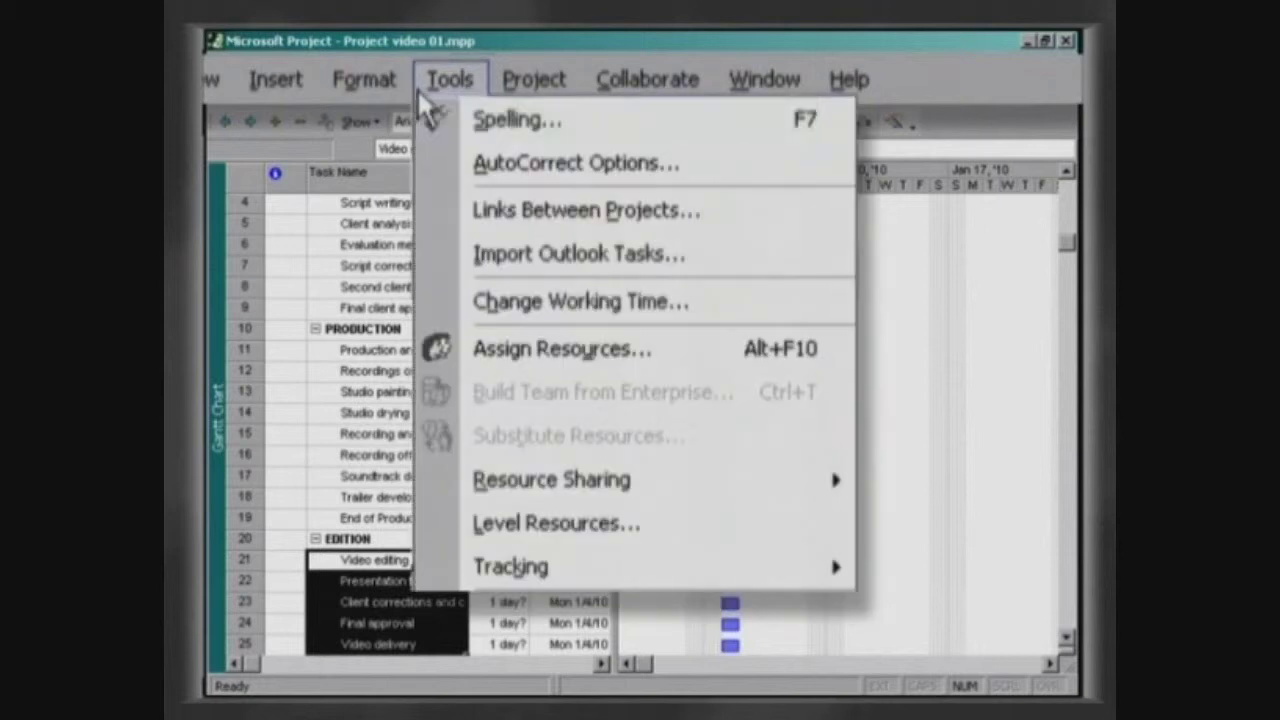
left_click(443, 524)
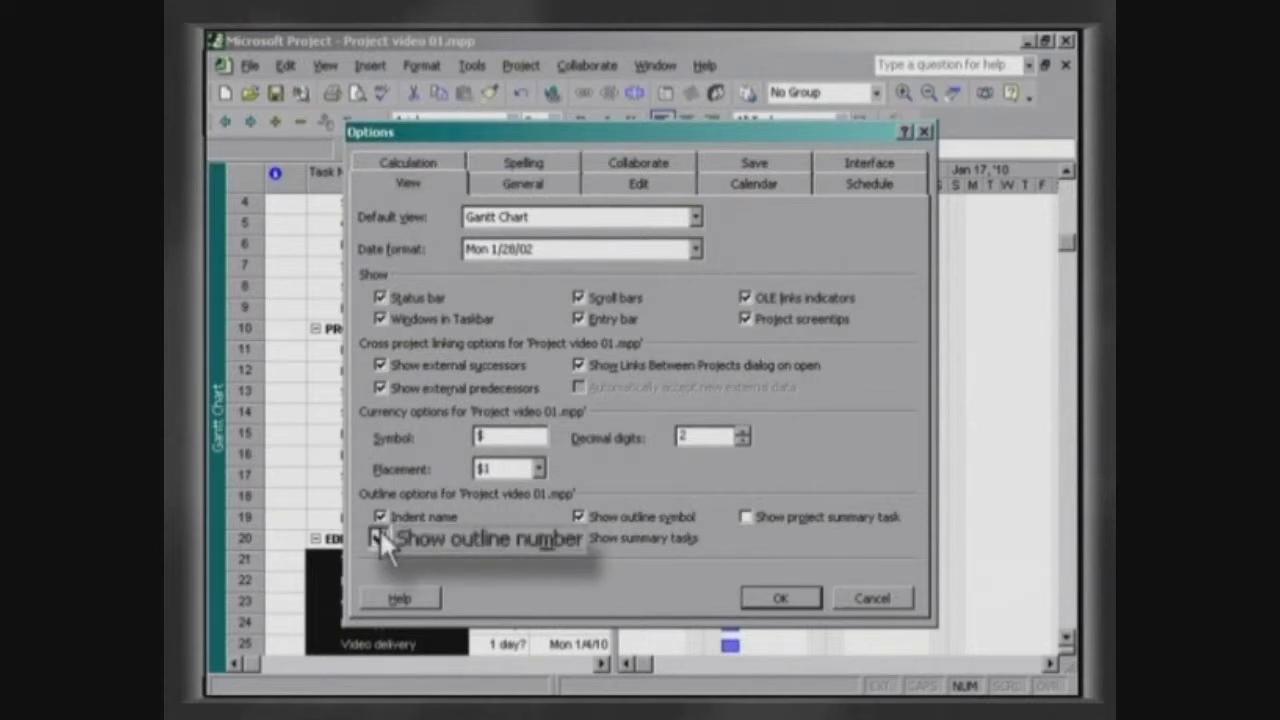
left_click(746, 518)
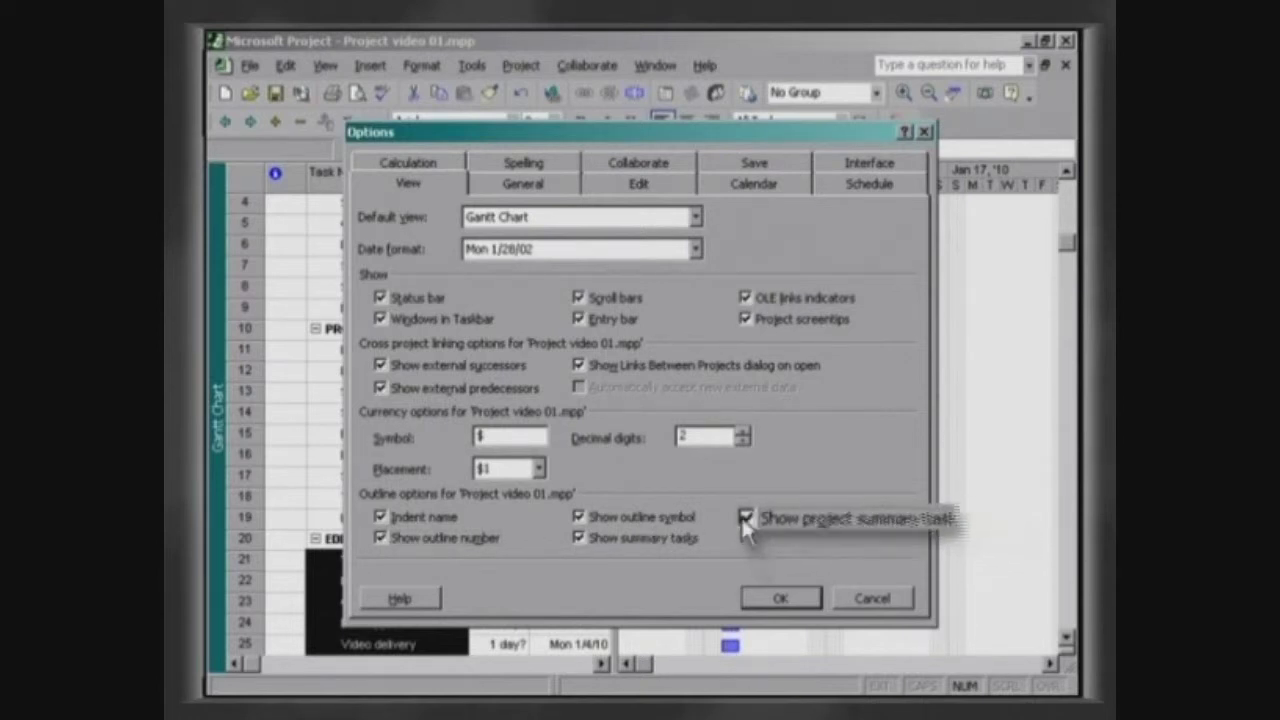
left_click(772, 600)
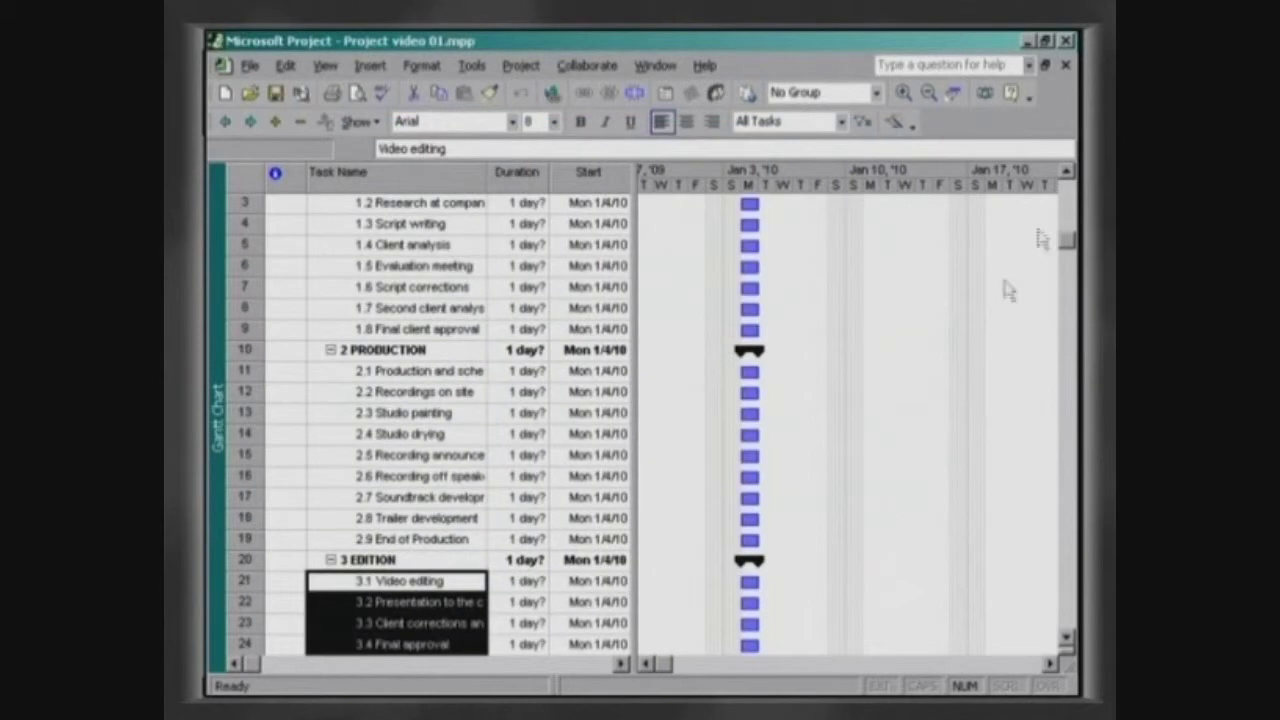
Step: Collapse the SCRIPT phase to hide its subtasks
scroll(1040, 238, "up", 1)
left_click(343, 225)
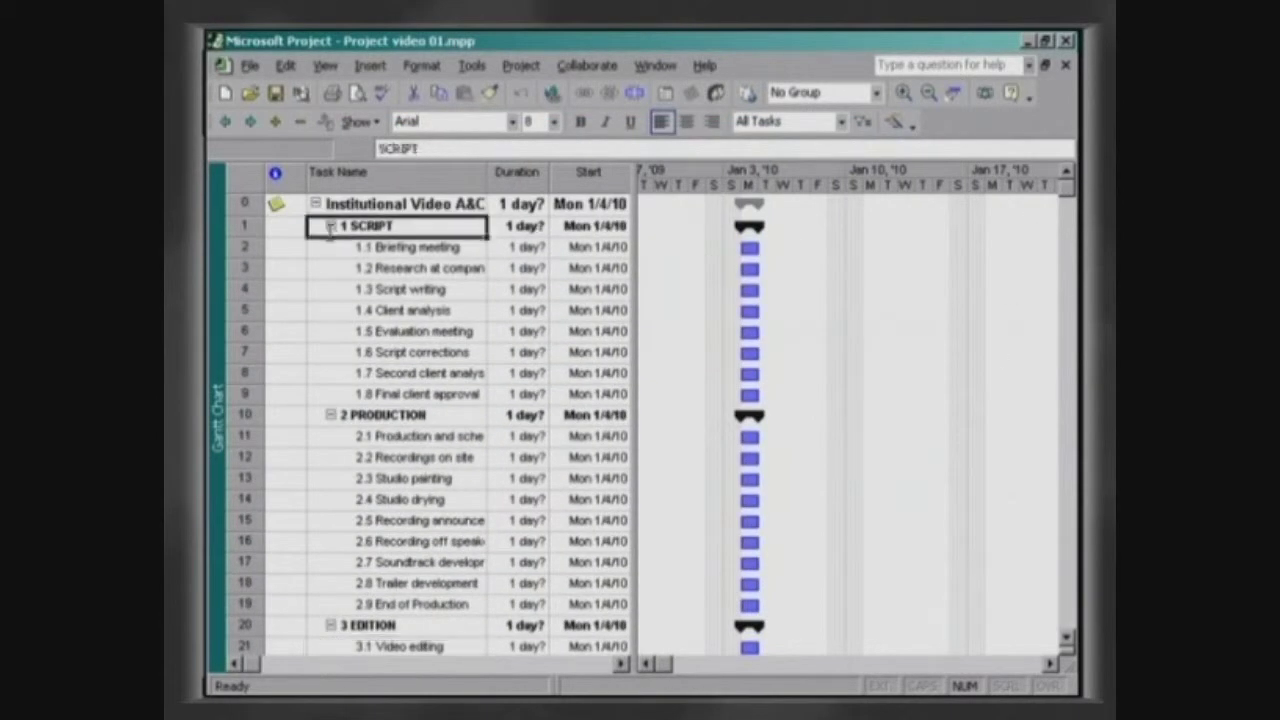
left_click(331, 226)
left_click(331, 247)
left_click(331, 267)
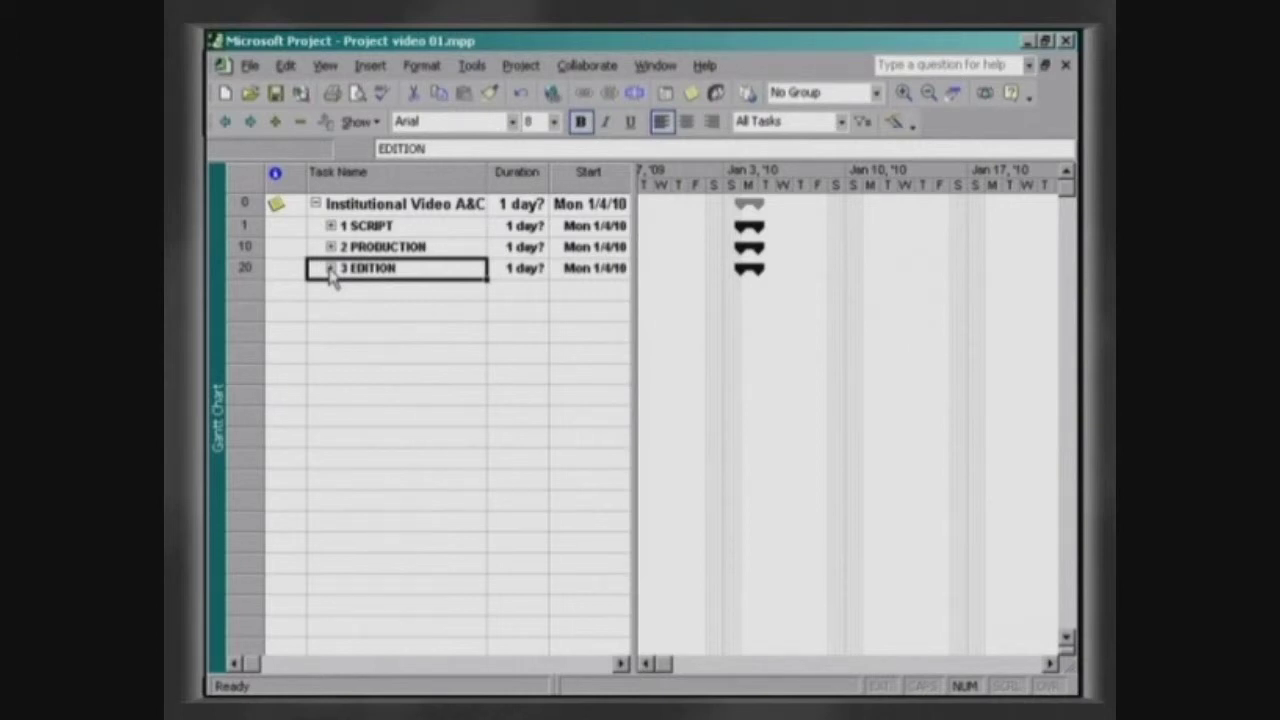
Step: Make the 8.00 hours/day, 40 hours/week calendar settings the default for new projects
left_click(471, 65)
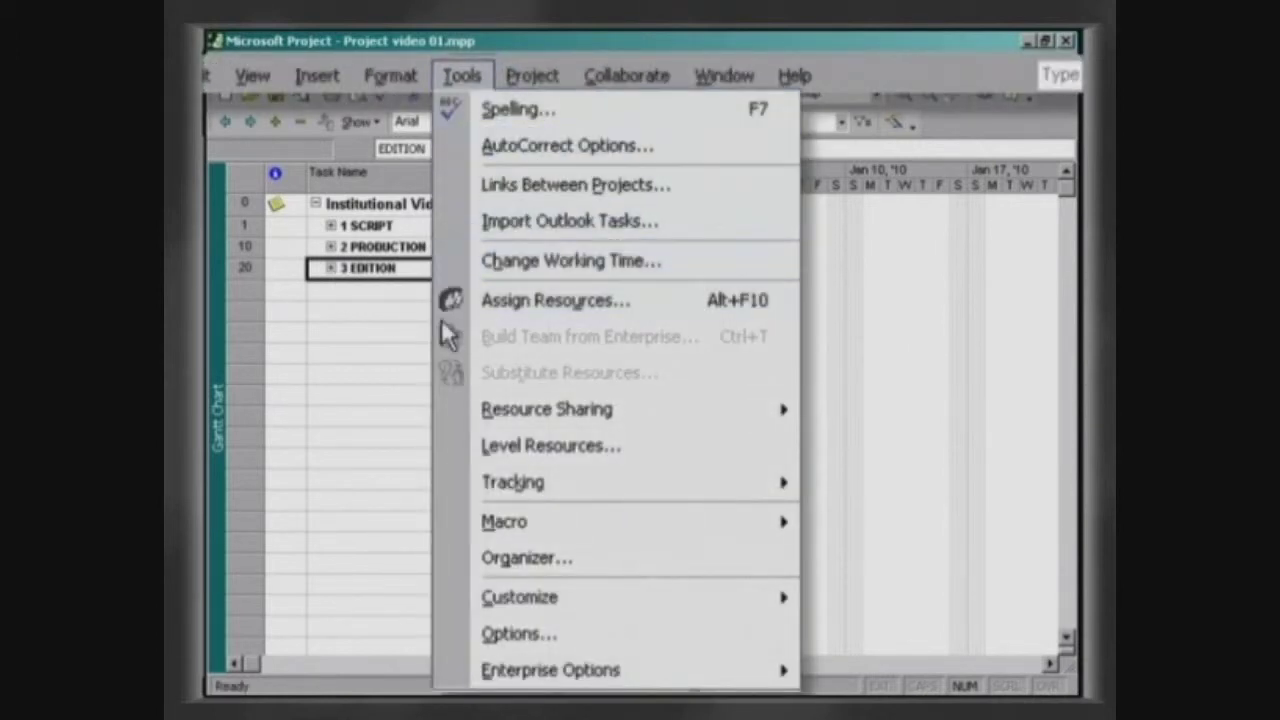
left_click(448, 626)
left_click(810, 183)
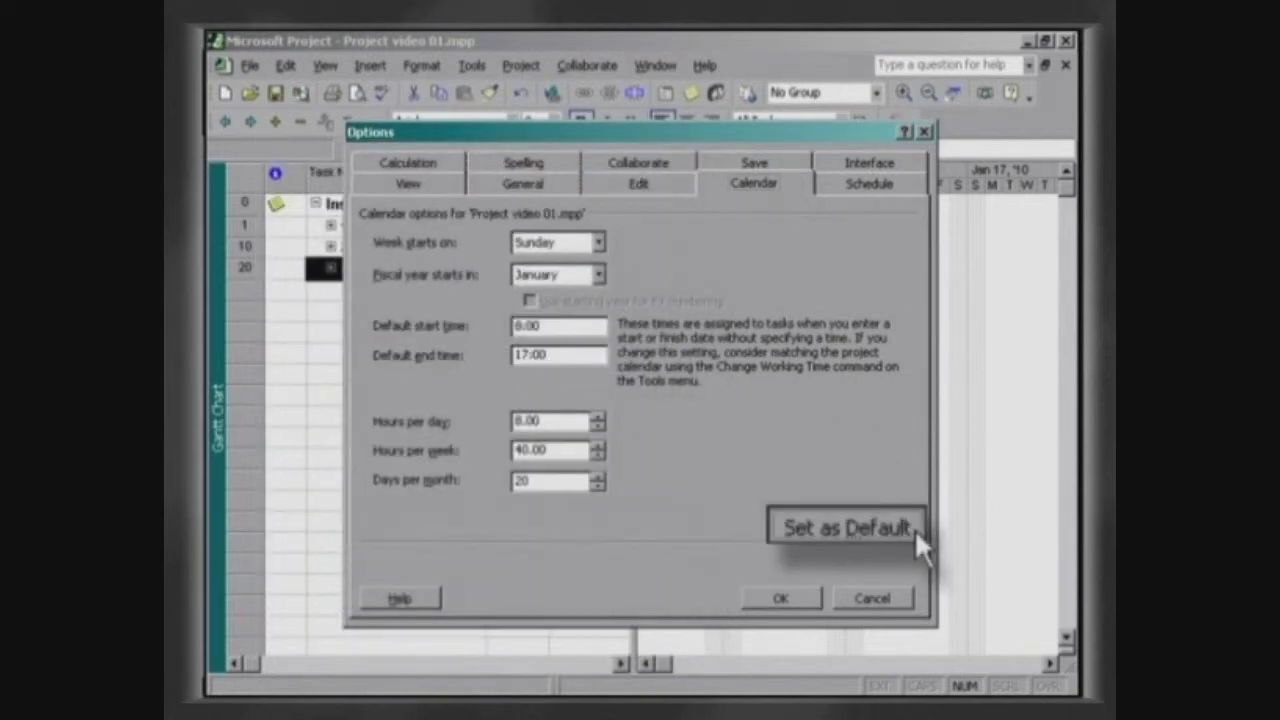
left_click(911, 531)
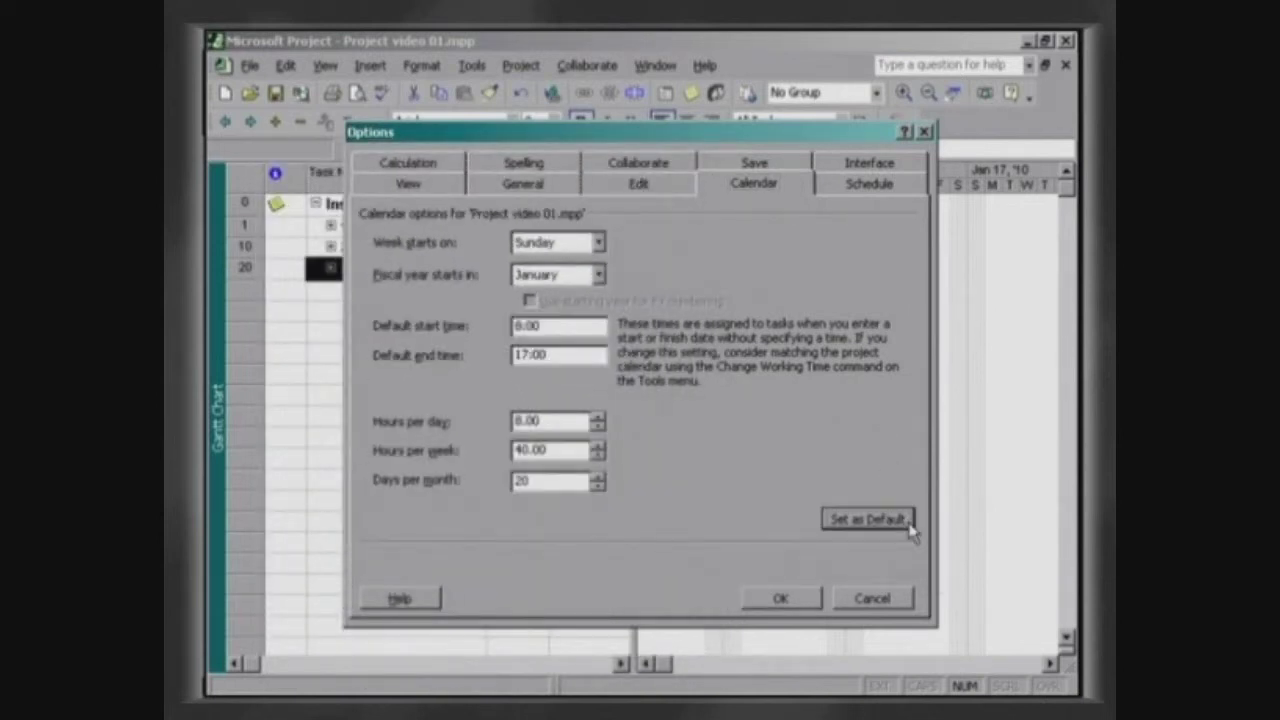
left_click(781, 598)
Step: Expand all three phases and give tasks 1.1–1.3 durations of 2 hrs, 3 days and 4 days
left_click(330, 270)
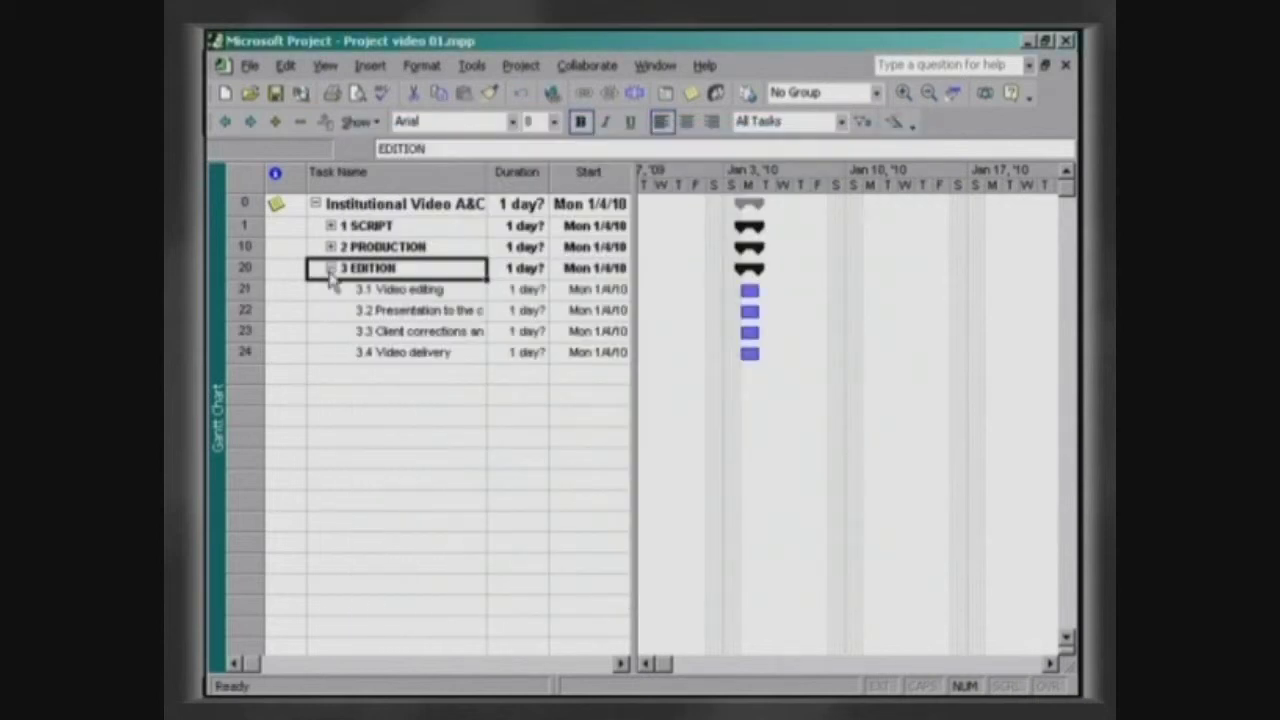
left_click(330, 247)
left_click(331, 227)
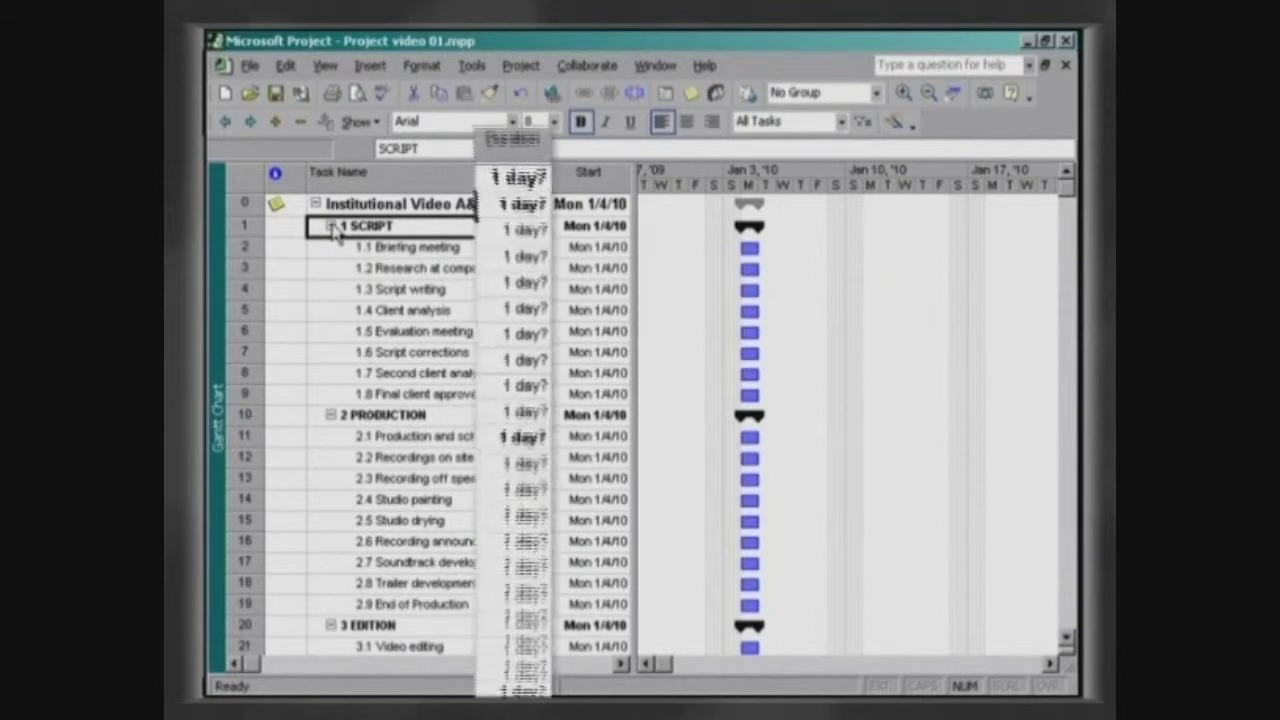
left_click(530, 246)
type("2h")
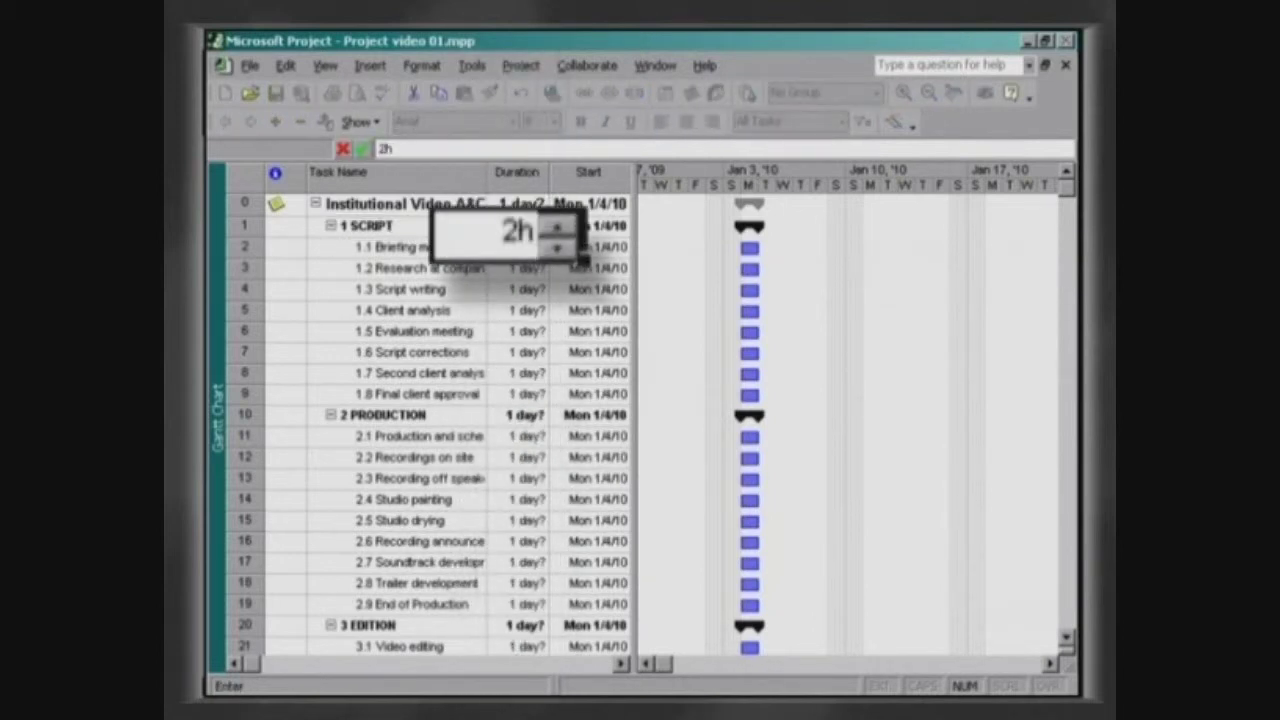
key("Return")
type("3")
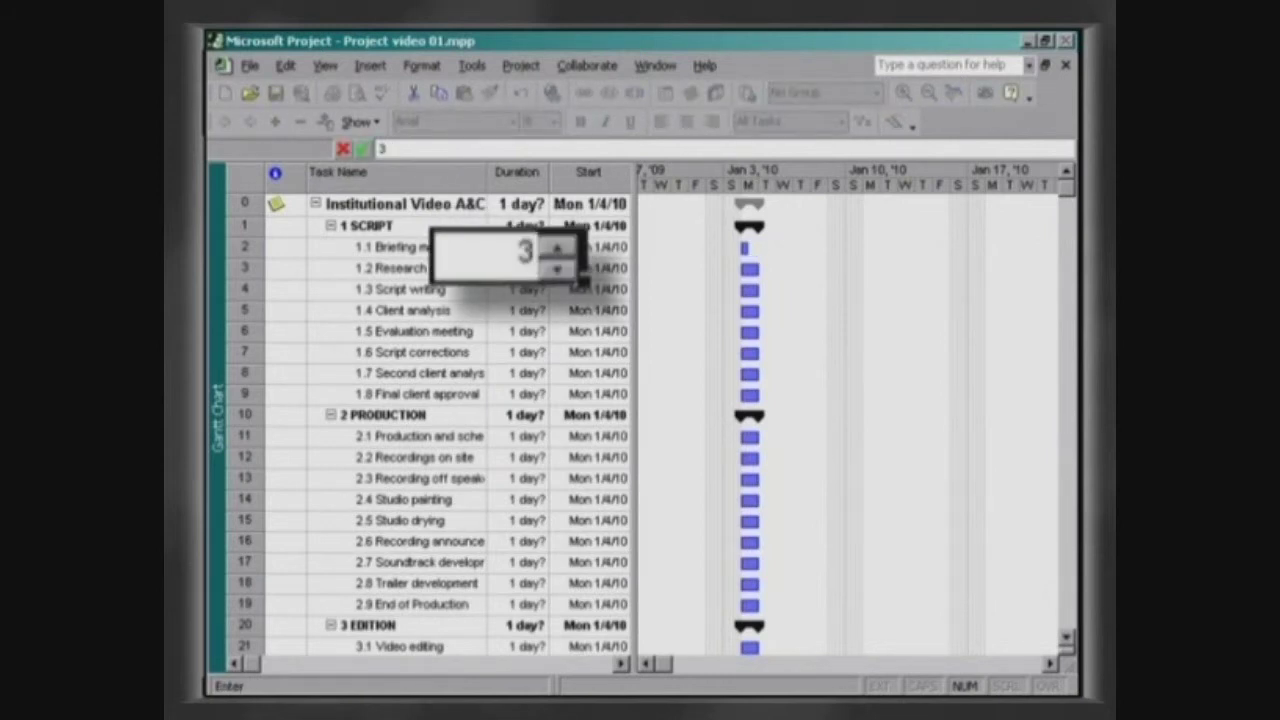
key("Return")
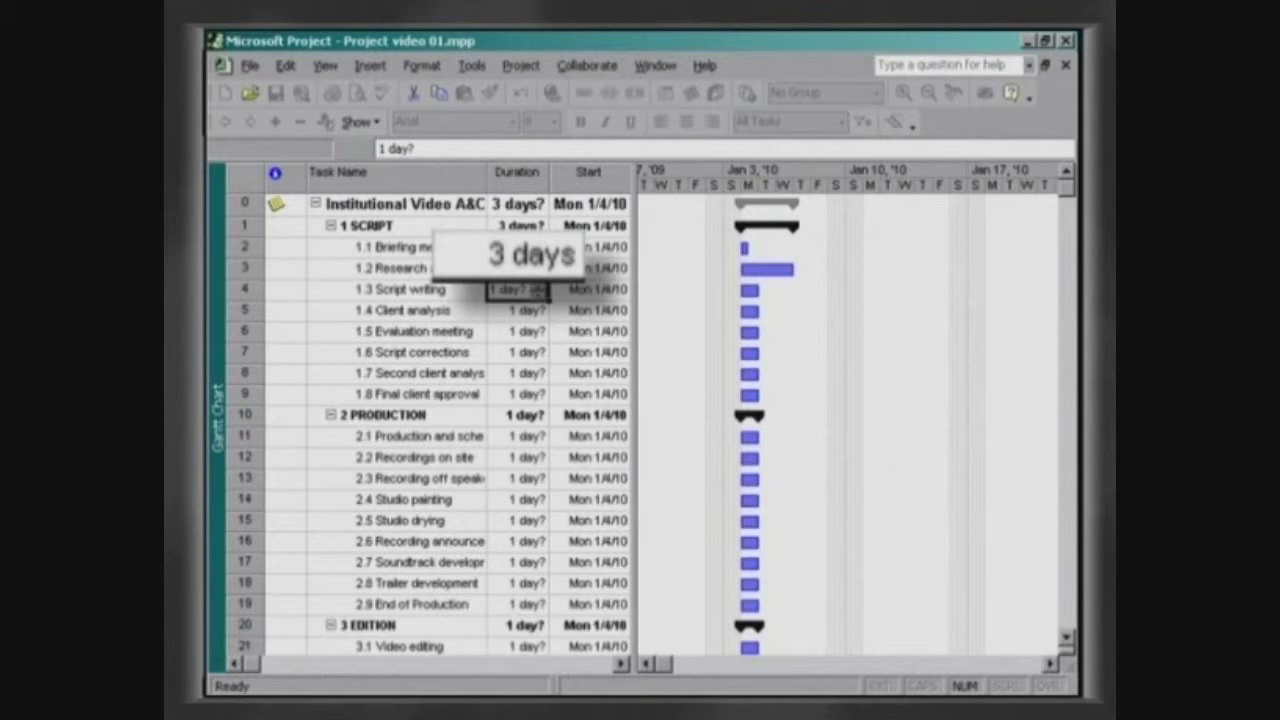
type("4")
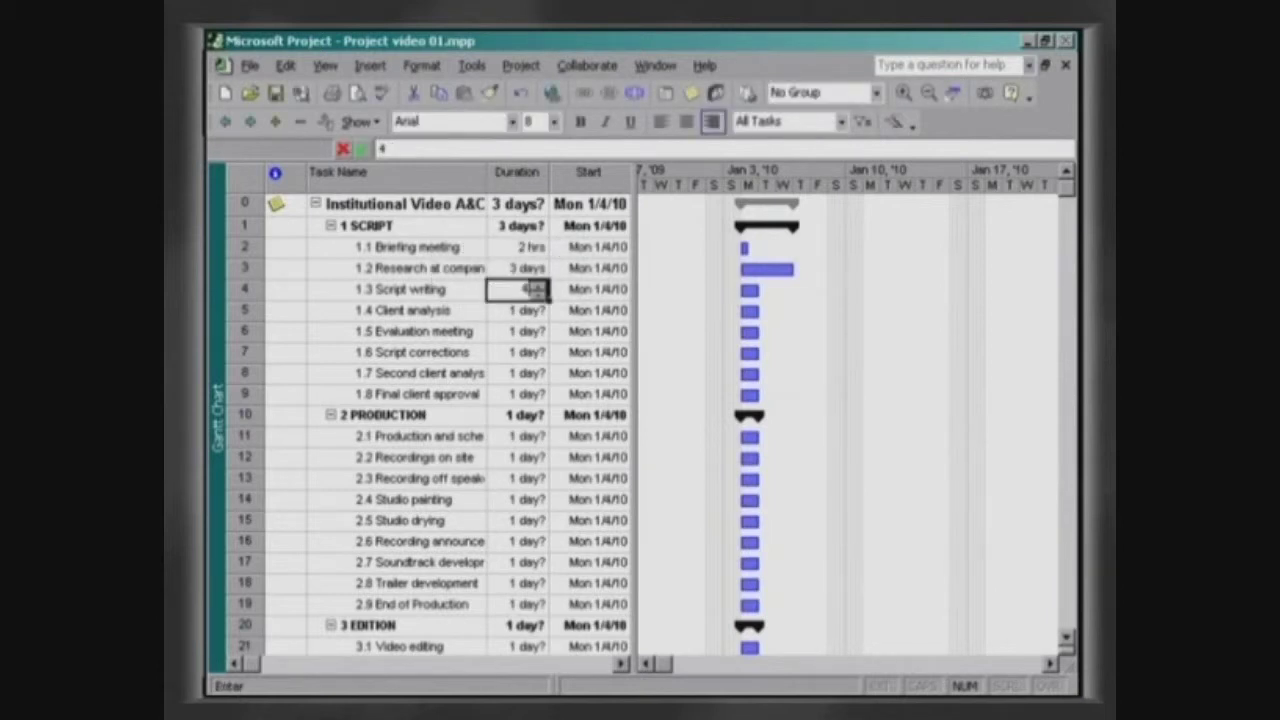
key("Return")
Step: Give tasks 1.4–1.7 durations of 3? (estimated), 2h, 1d and 2d
type("SCRIPT")
key("Return")
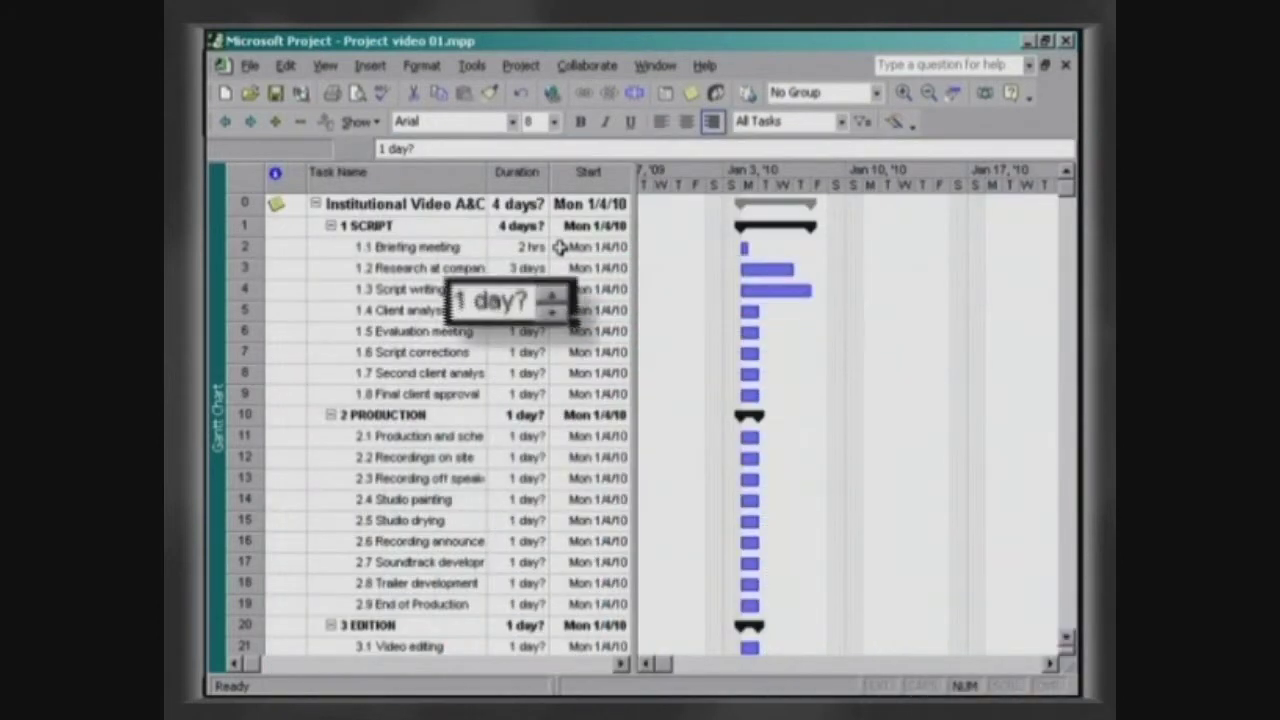
type("3?")
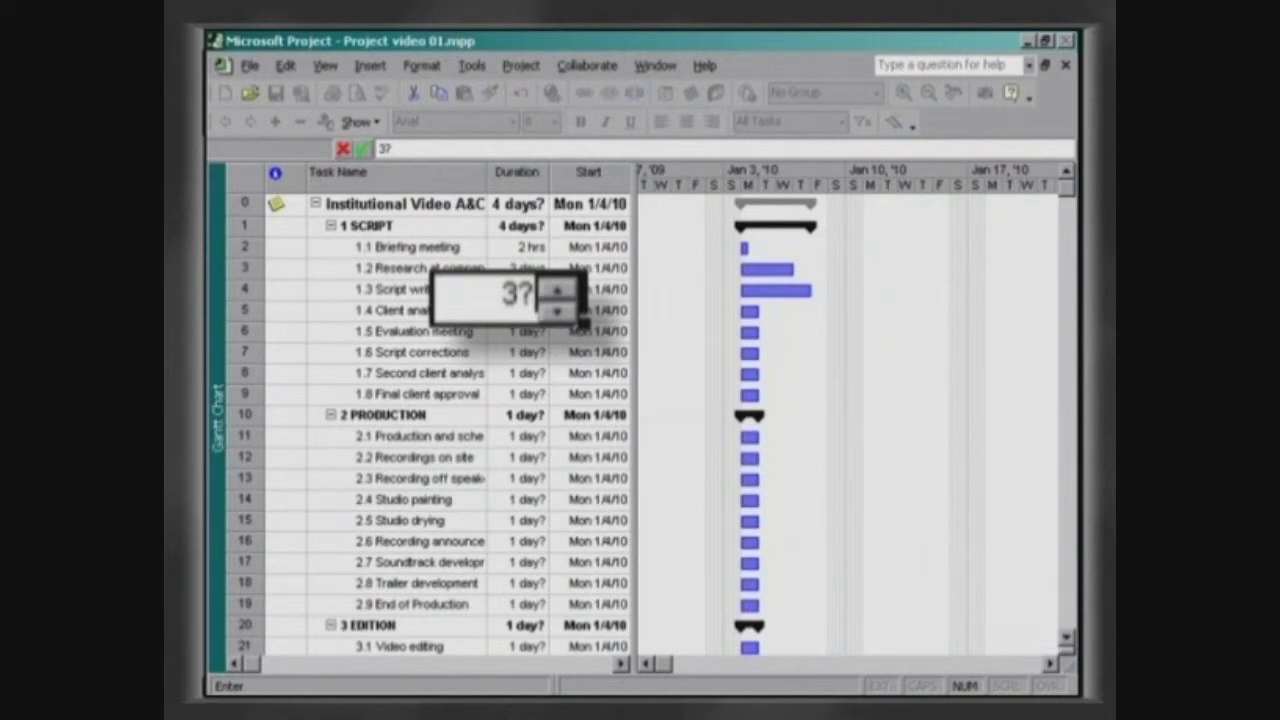
key("Return")
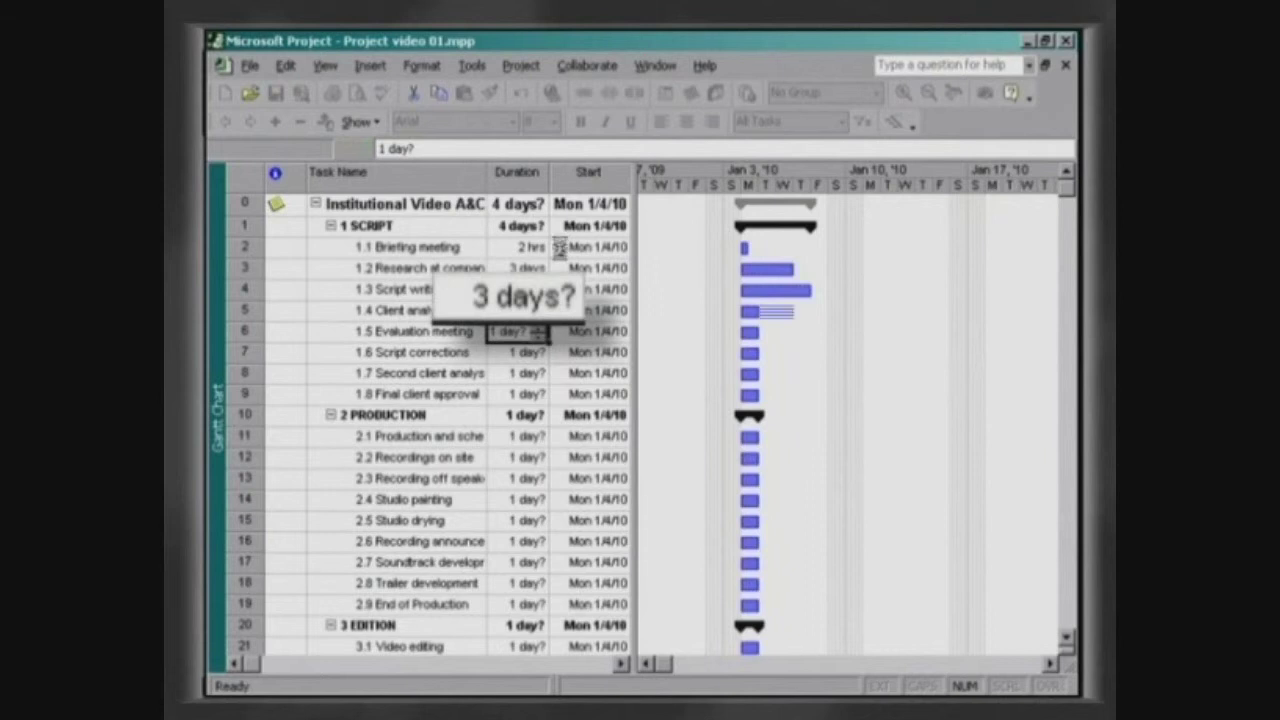
type("2h")
key("Return")
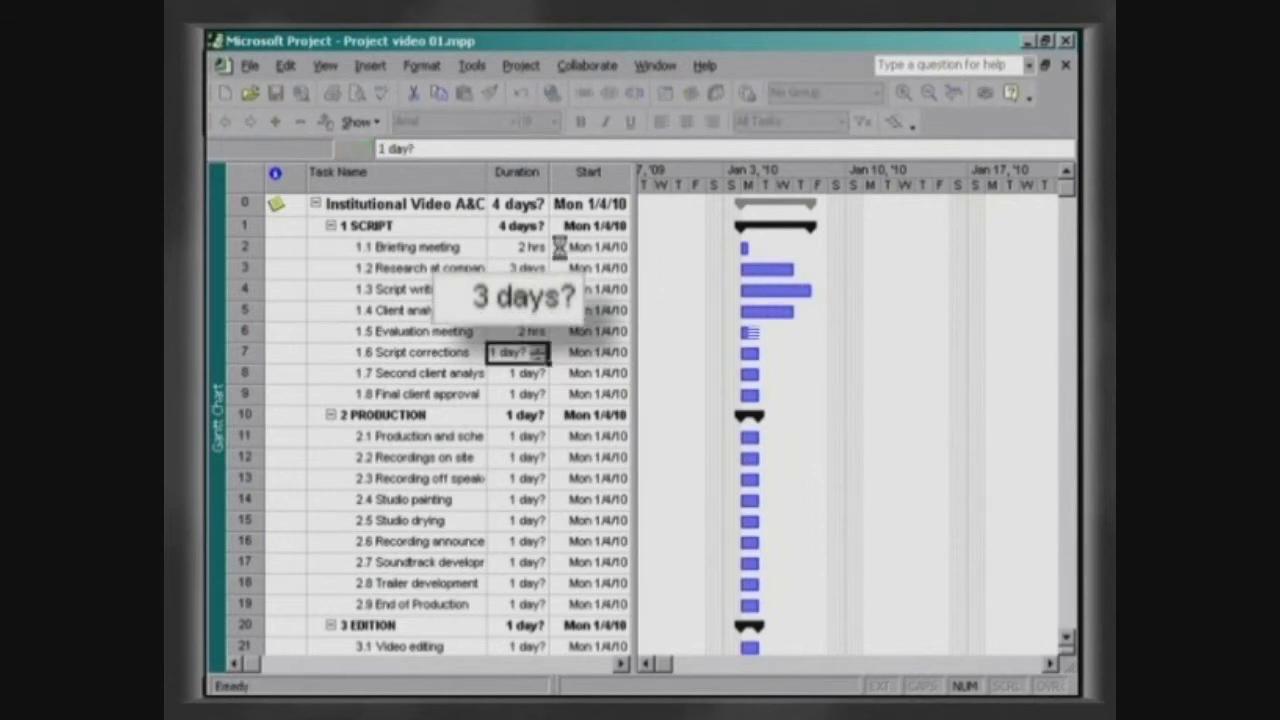
type("1 ")
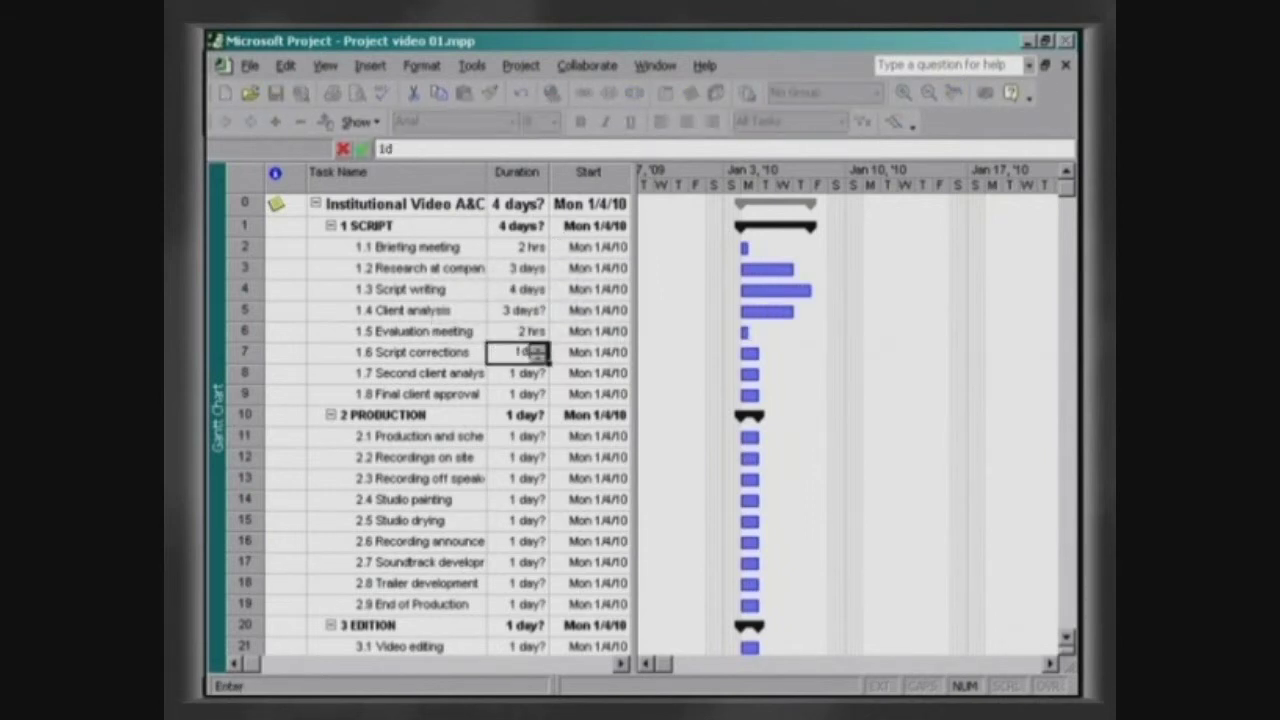
type("d")
key("Return")
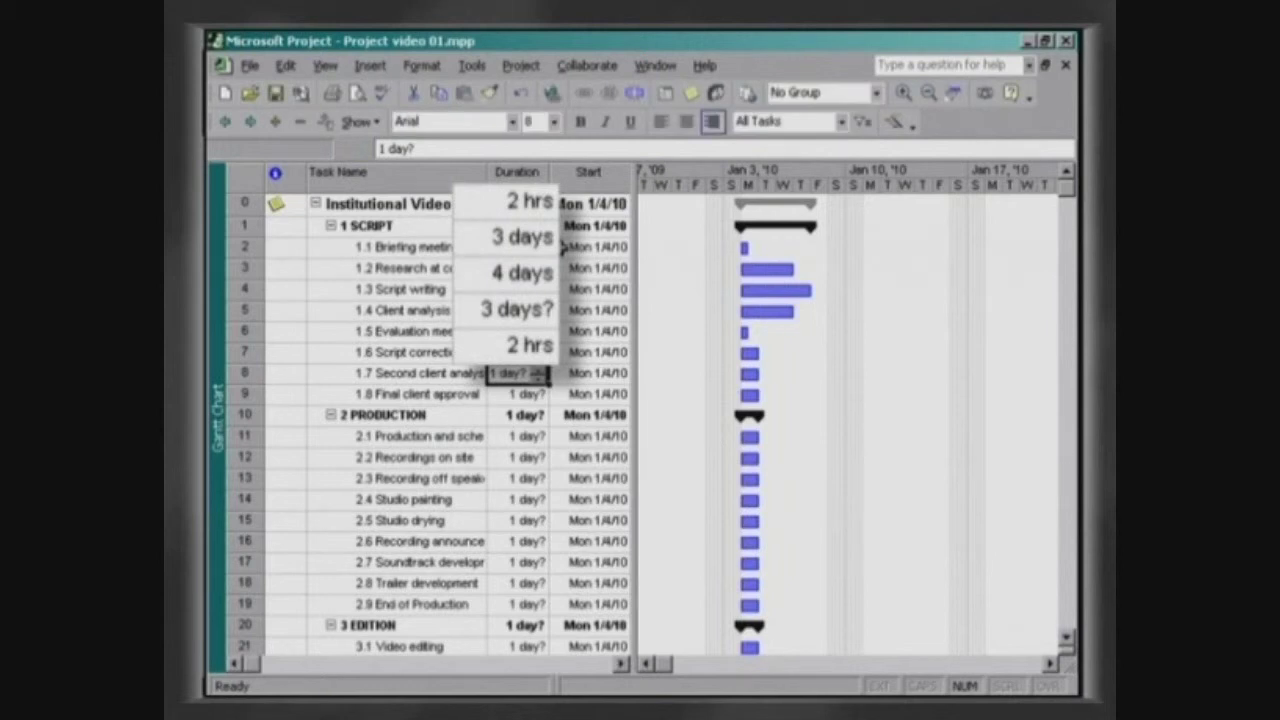
type("2d")
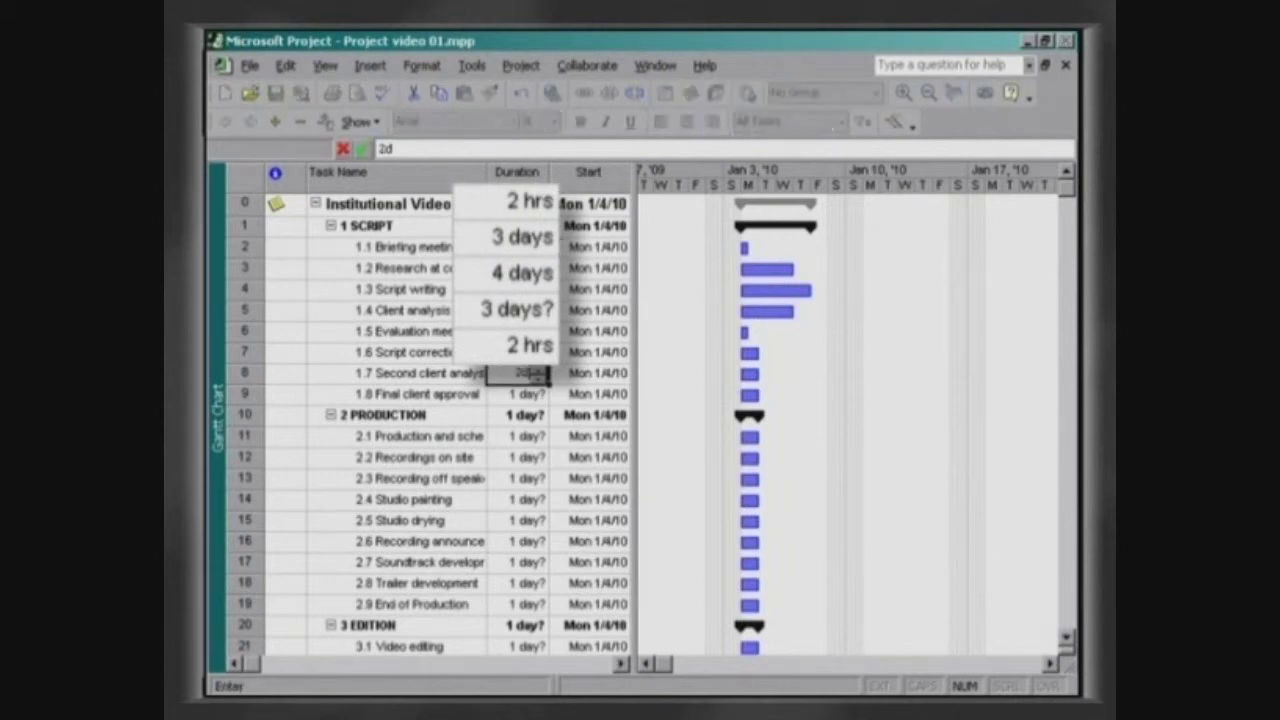
key("Return")
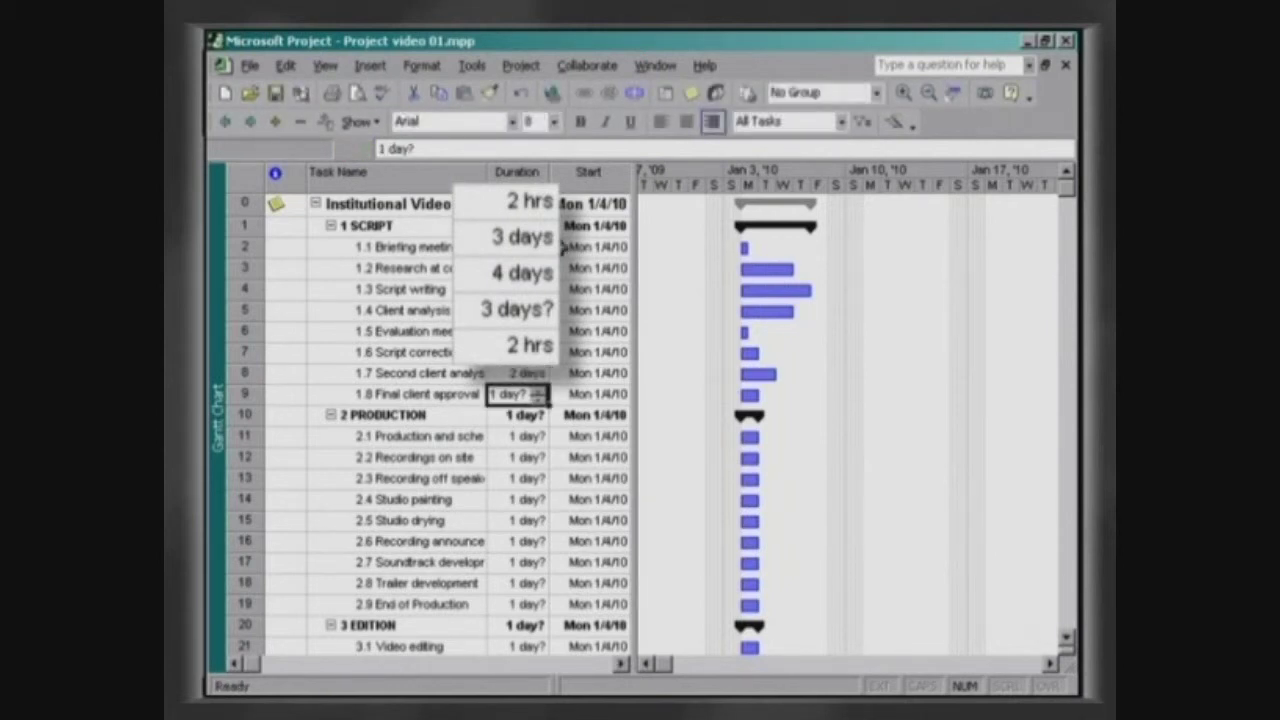
Step: Change the Client analysis duration to 2 days
left_click(528, 310)
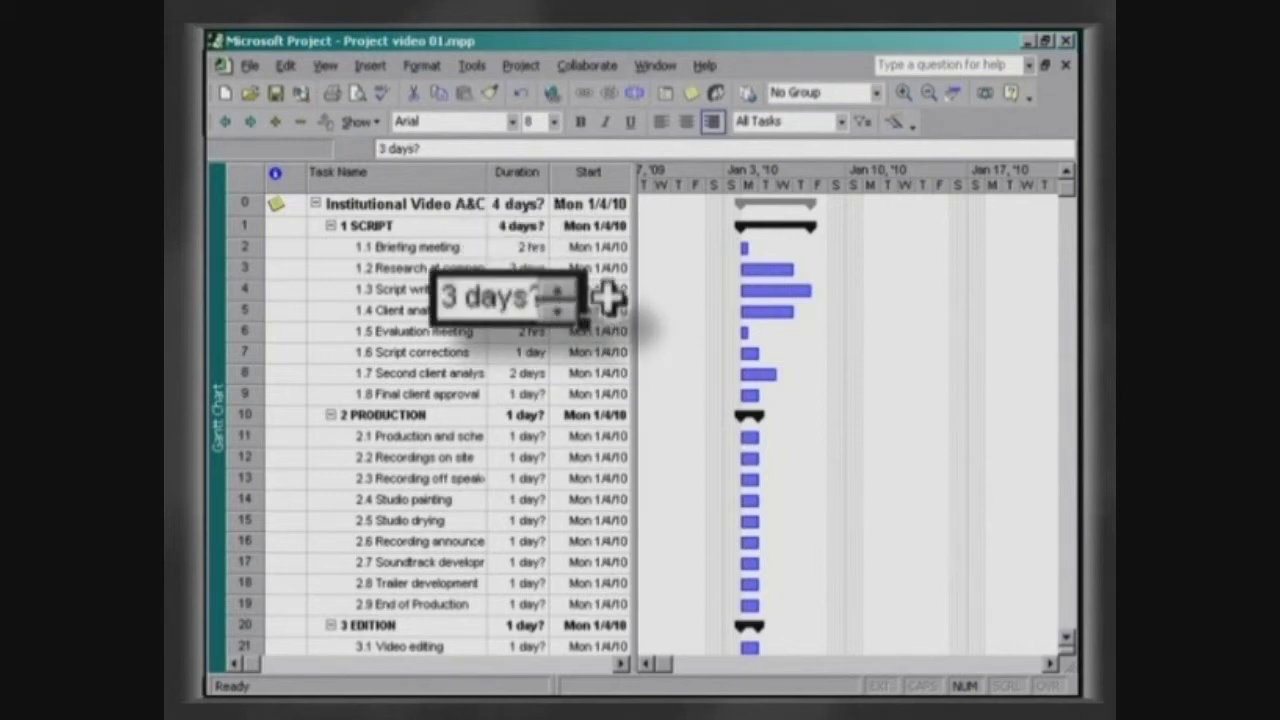
type("2 d")
key("Return")
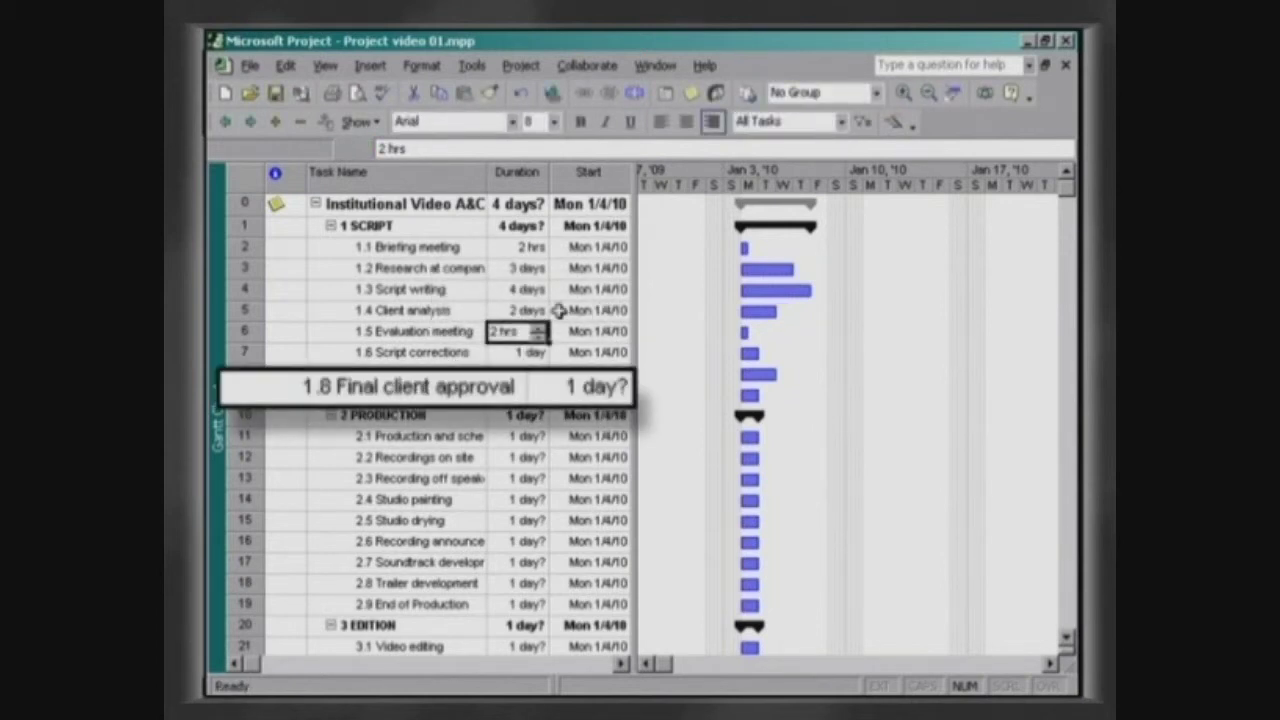
Step: Set Final client approval to 0 days, making it a milestone on 1/4
left_click(593, 389)
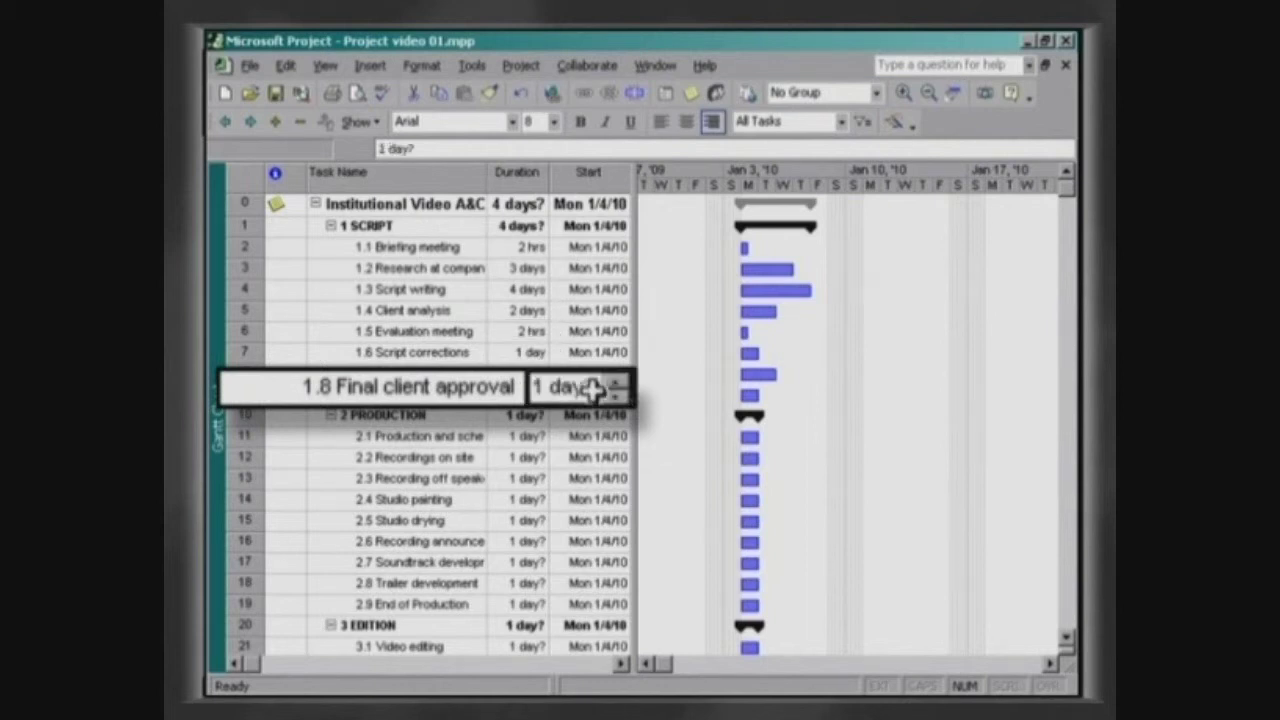
type("0")
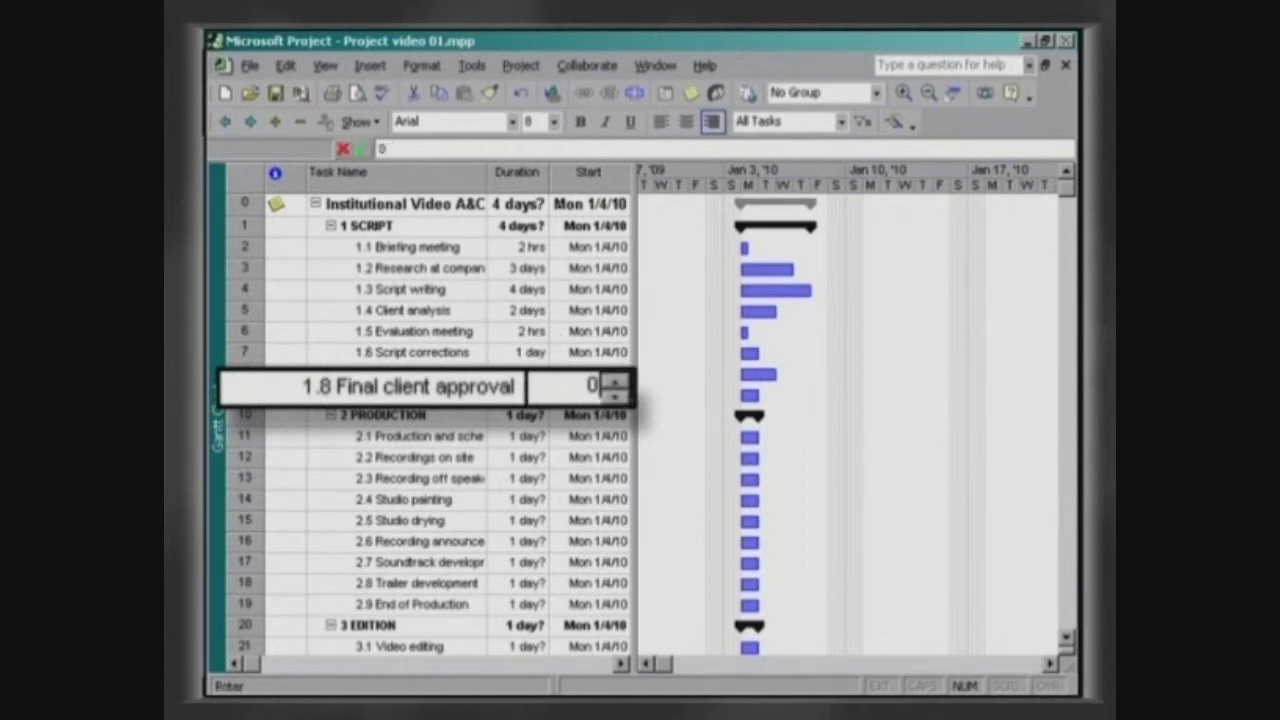
key("Return")
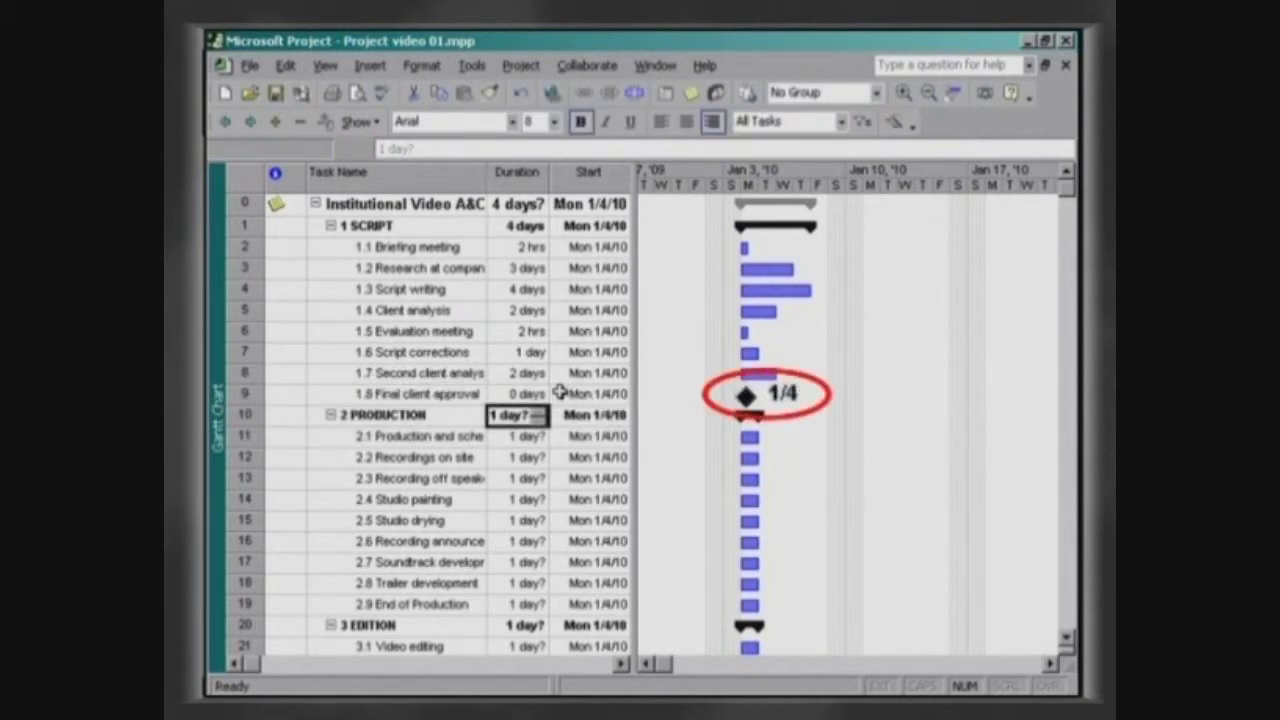
Step: Enter production task durations down the Duration column: 5, 2, 1 and 1 days
key("Return")
type("5")
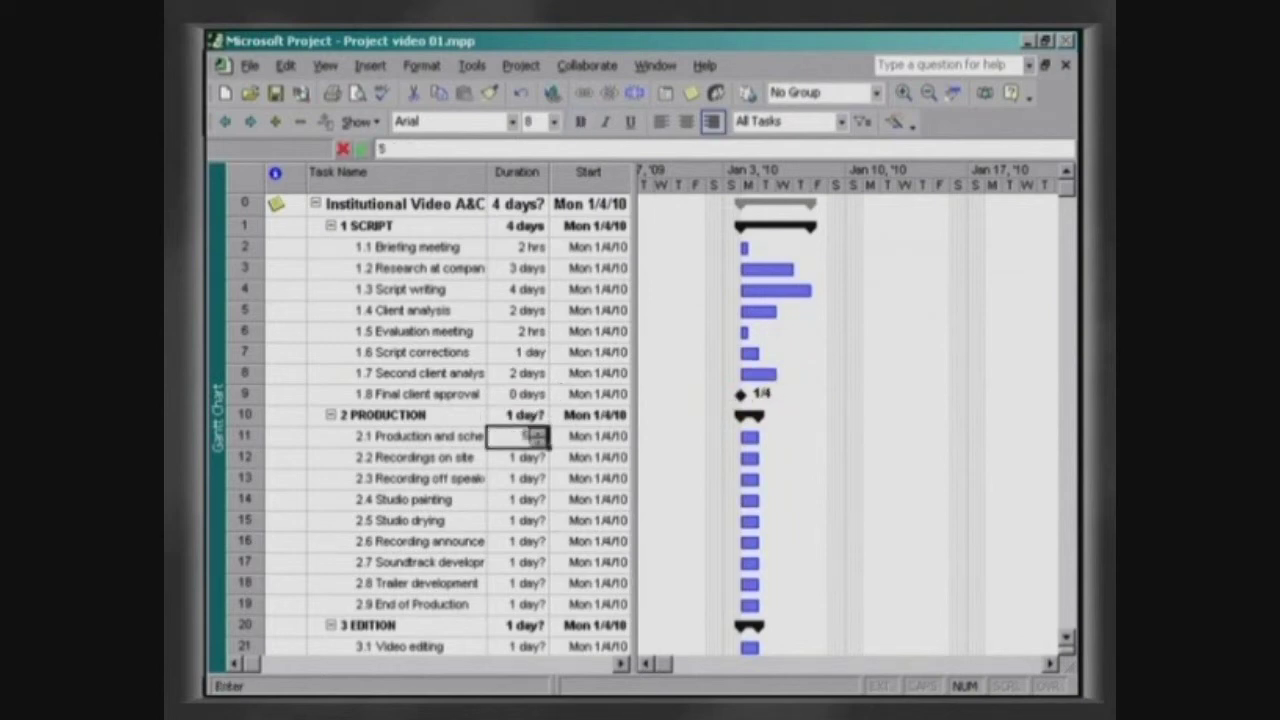
key("Return")
type("2")
key("Return")
type("1")
key("Return")
type("1")
key("Return")
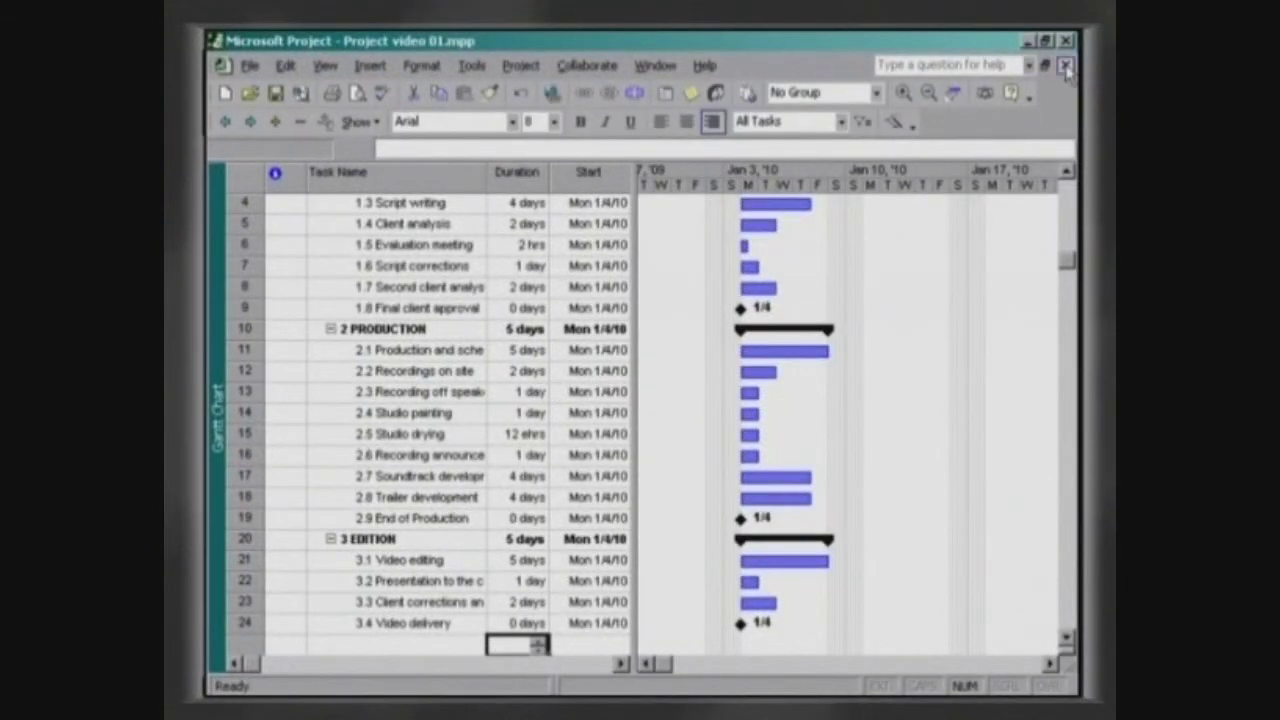
Step: Close Project video 01.mpp, then open Project video 02.mpp from the Training folder
left_click(1066, 64)
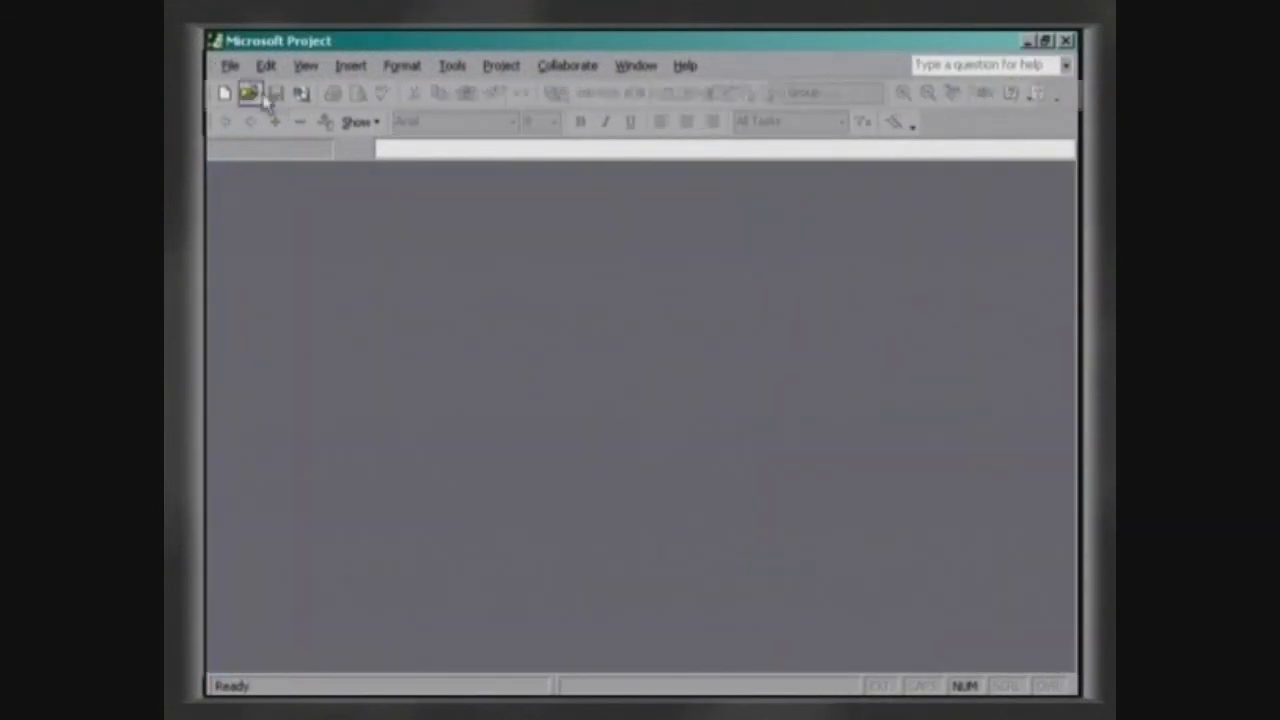
left_click(250, 95)
left_click(440, 358)
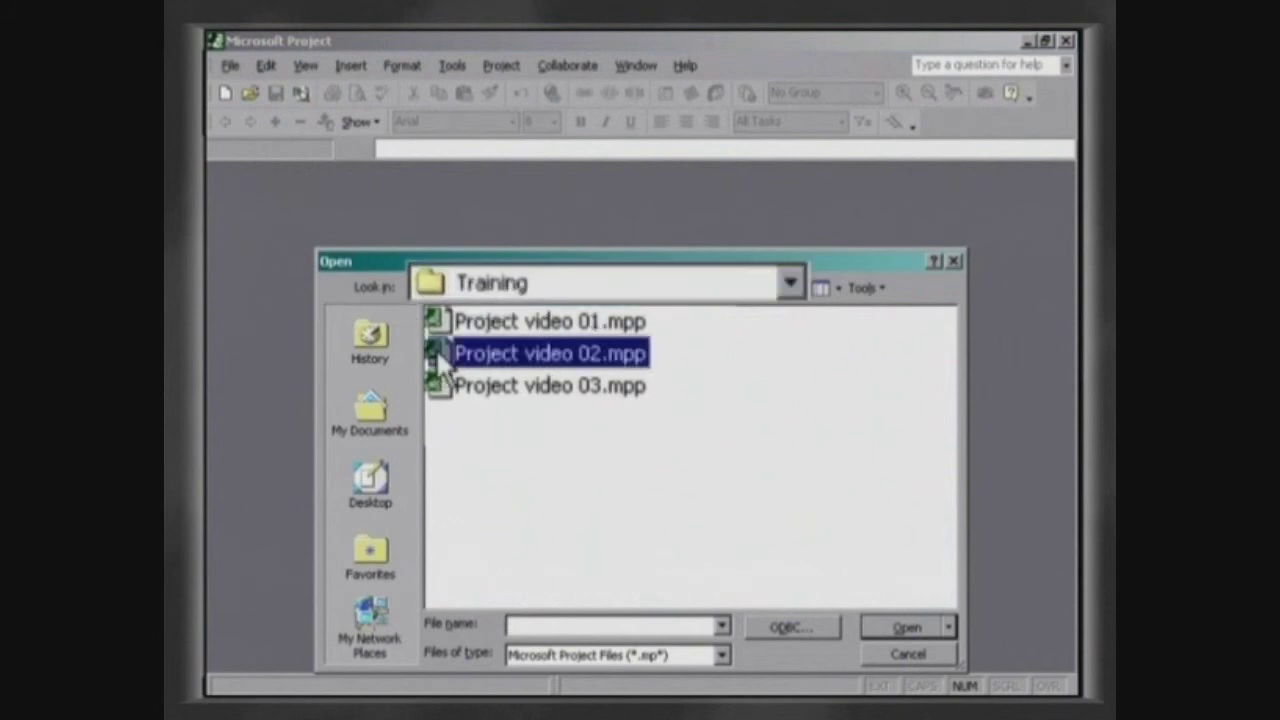
double_click(442, 352)
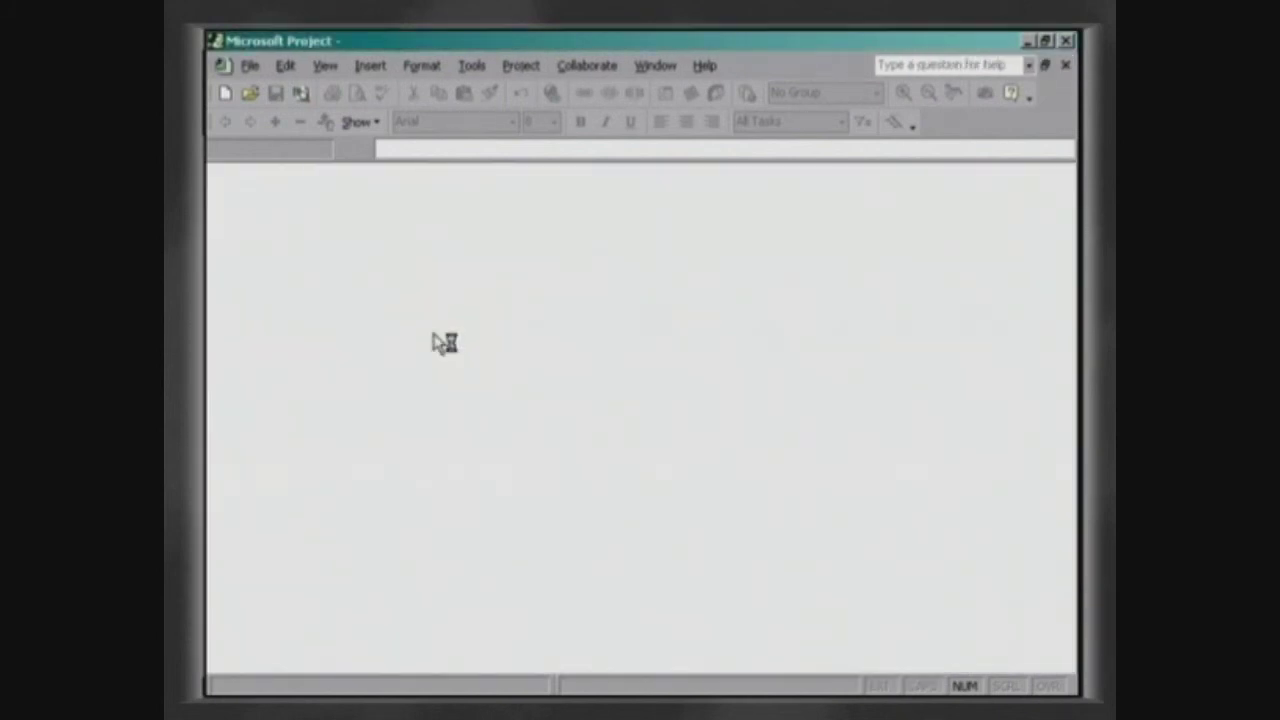